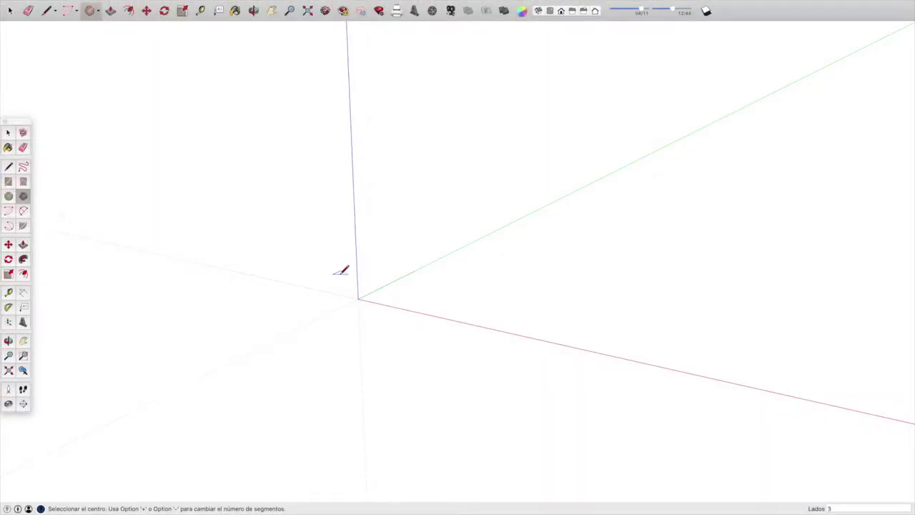
Draw a 3-sided polygon with inscribed radius 200 at the origin, then start a line at its centre.
click(357, 298)
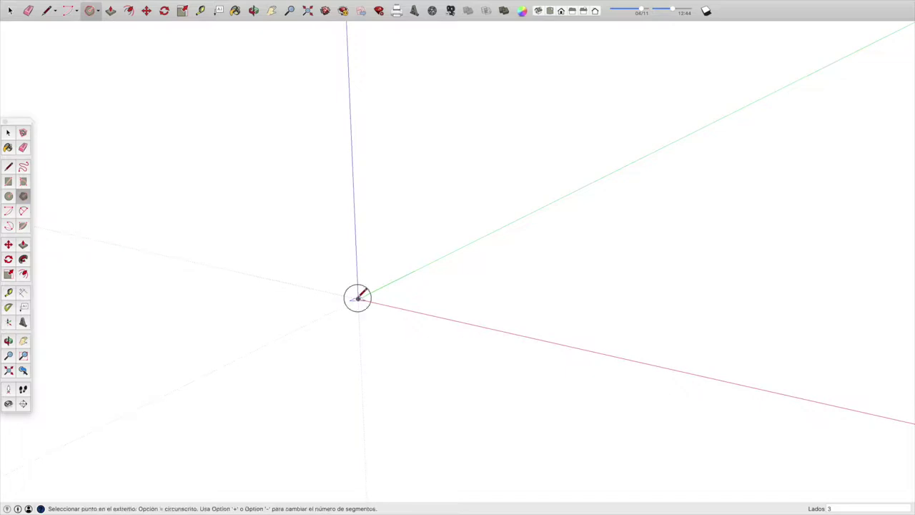
text(200)
click(408, 276)
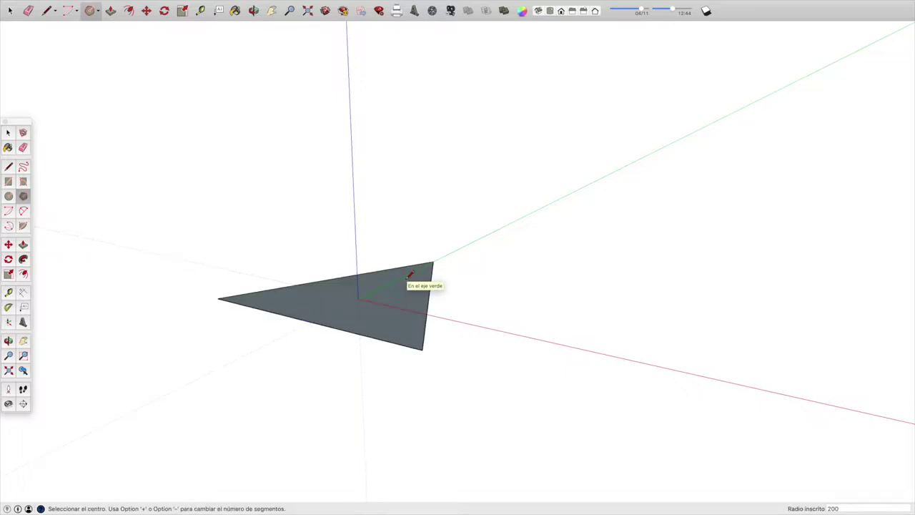
click(9, 167)
click(358, 298)
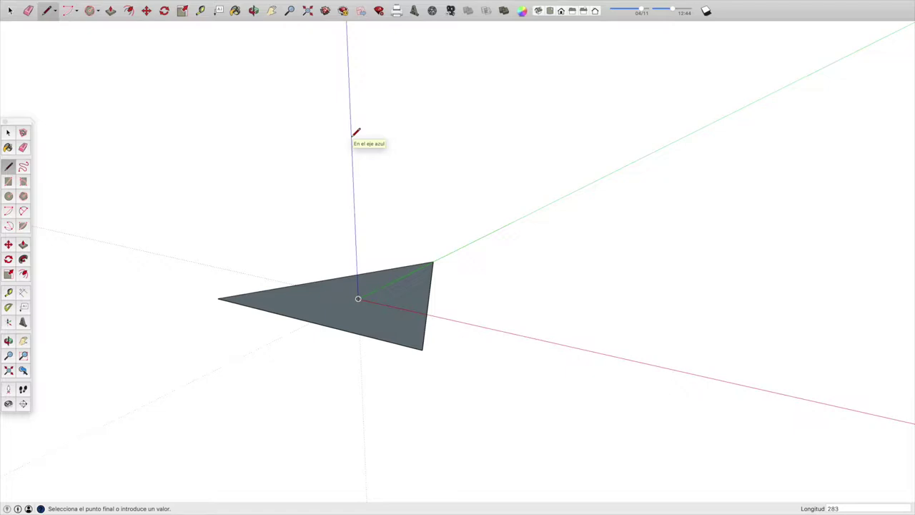
Fix the 283 vertical line and join its top to the back and front triangle corners.
key(Return)
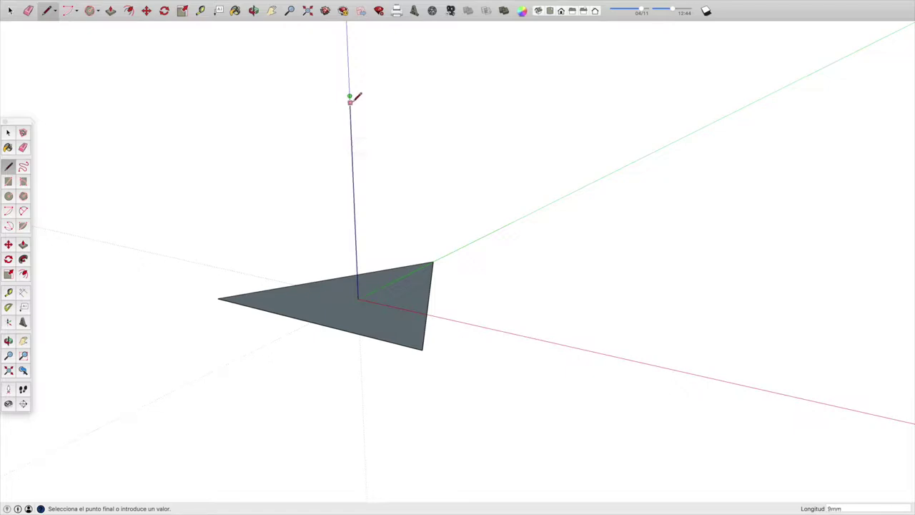
click(433, 261)
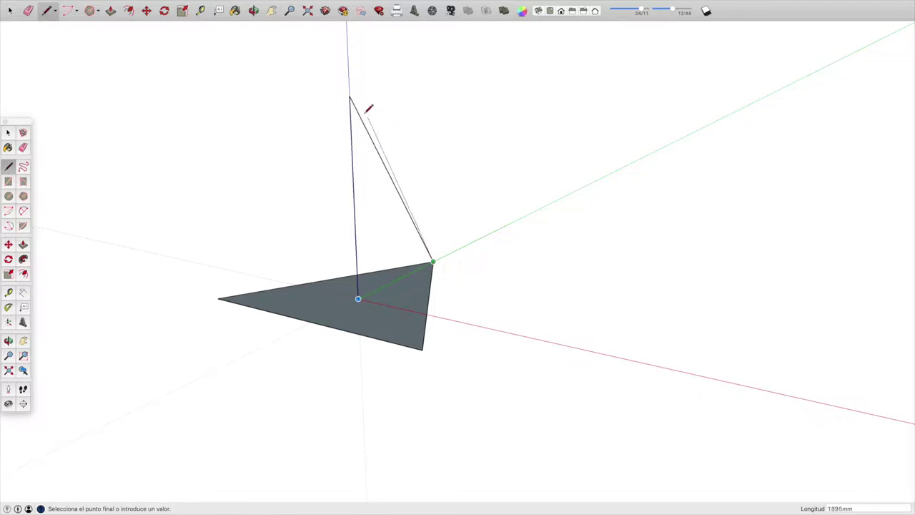
key(Escape)
click(349, 95)
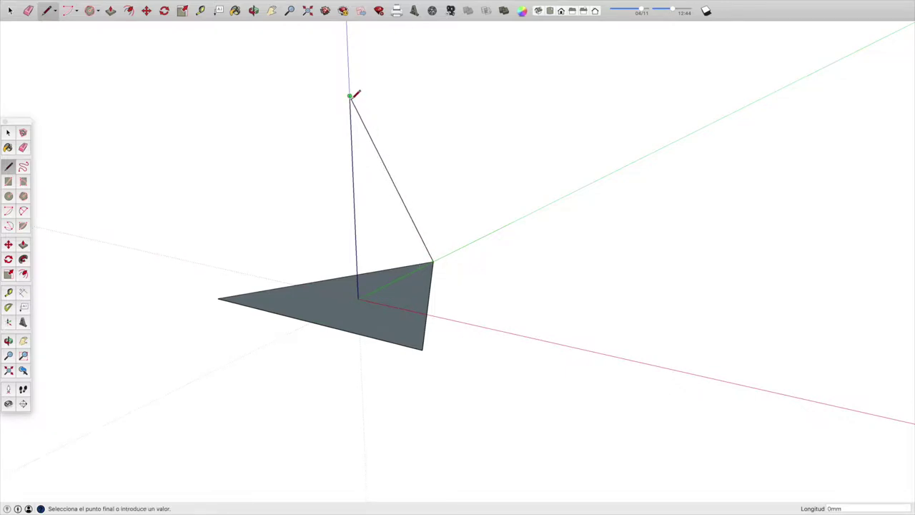
click(422, 348)
Erase the vertical construction line and join the apex to the left corner, closing the pyramid.
click(24, 147)
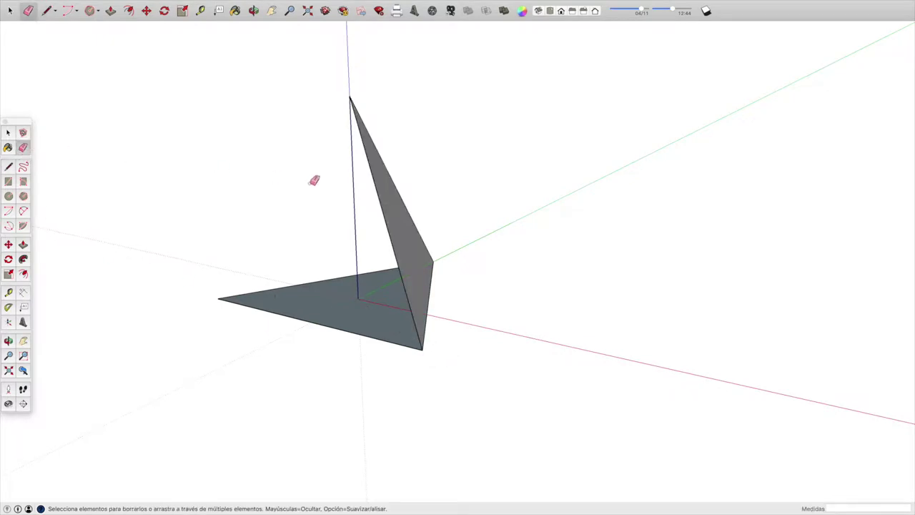
click(358, 175)
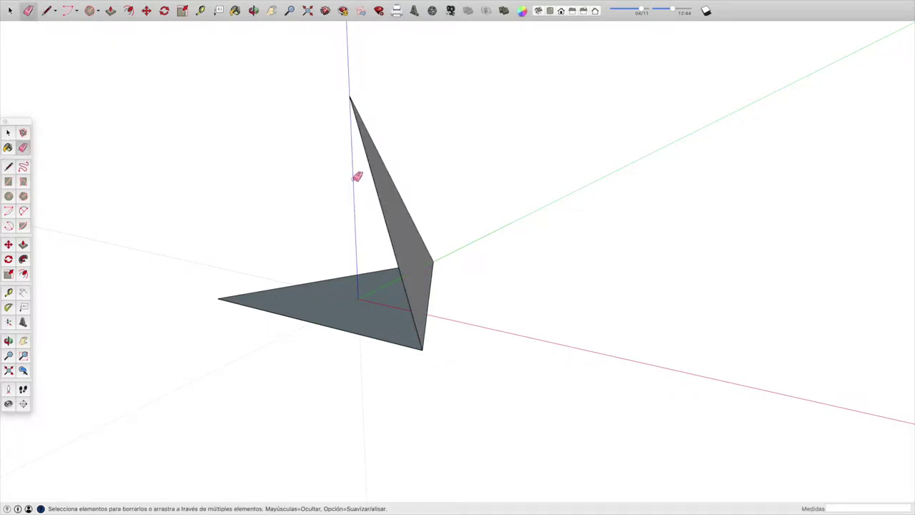
click(8, 167)
click(349, 96)
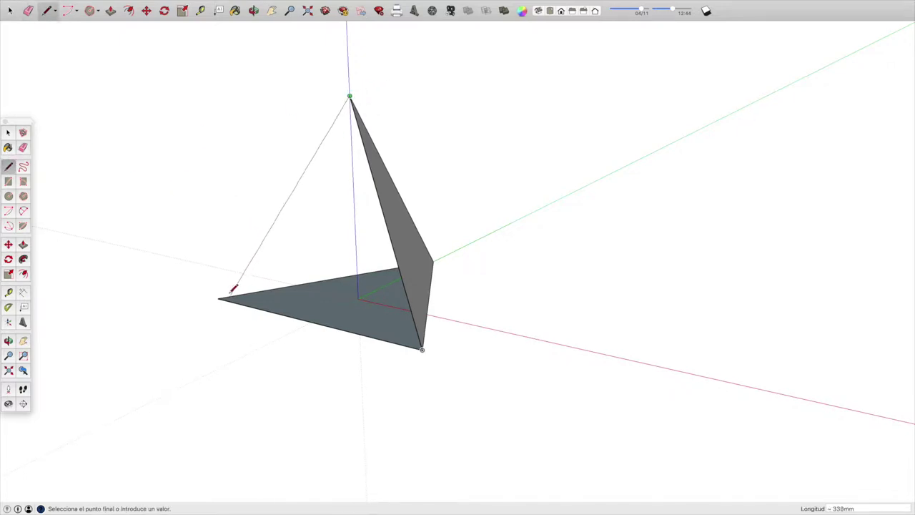
click(218, 297)
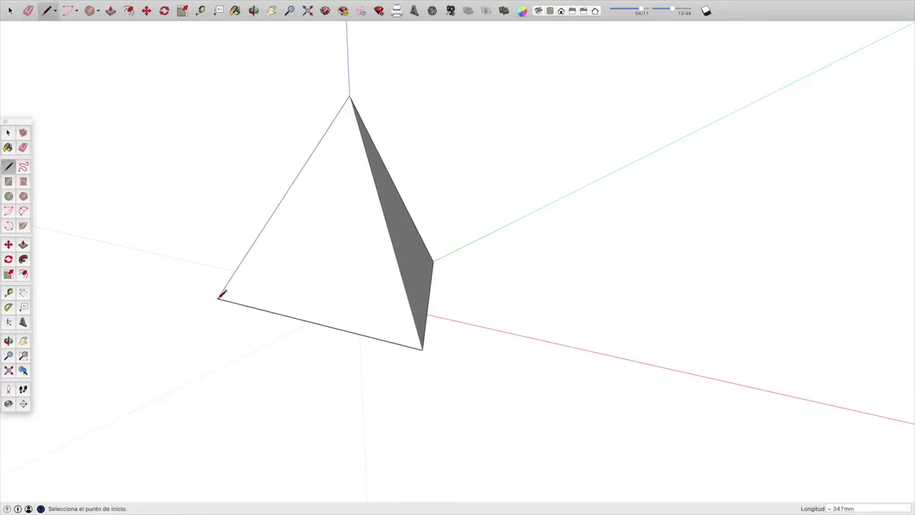
click(254, 12)
Window-select all of the pyramid's faces and edges and combine them with Crear grupo.
mouse_move(292, 233)
mouse_down()
mouse_move(423, 230)
mouse_move(551, 205)
mouse_up()
mouse_move(245, 243)
mouse_down()
mouse_move(318, 248)
mouse_move(478, 231)
mouse_move(514, 259)
mouse_move(472, 273)
mouse_move(288, 281)
mouse_move(361, 269)
mouse_up()
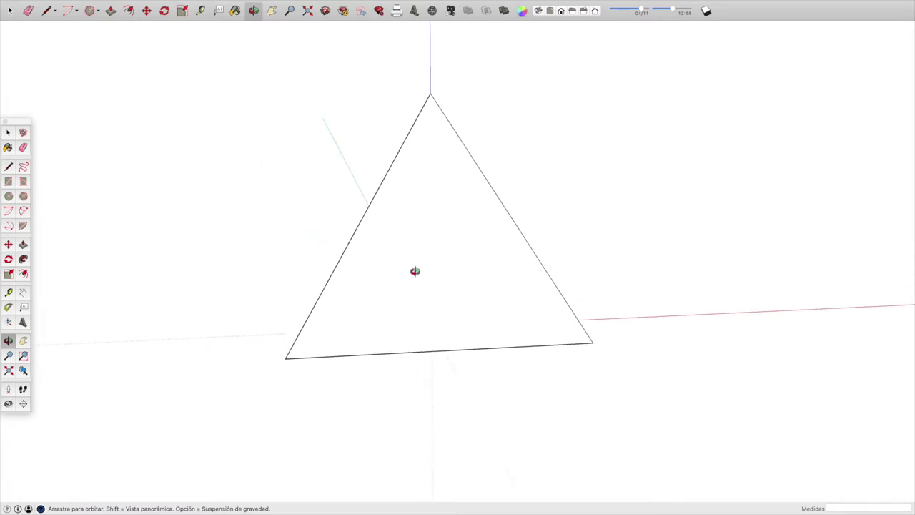
mouse_move(551, 272)
mouse_down()
mouse_move(357, 276)
mouse_move(222, 263)
mouse_up()
click(9, 134)
drag(302, 85, 661, 427)
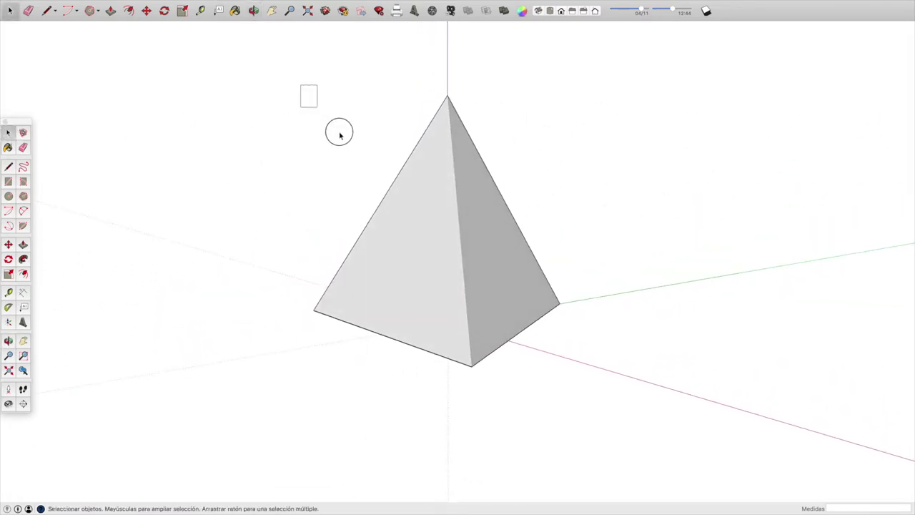
right_click(429, 284)
click(450, 350)
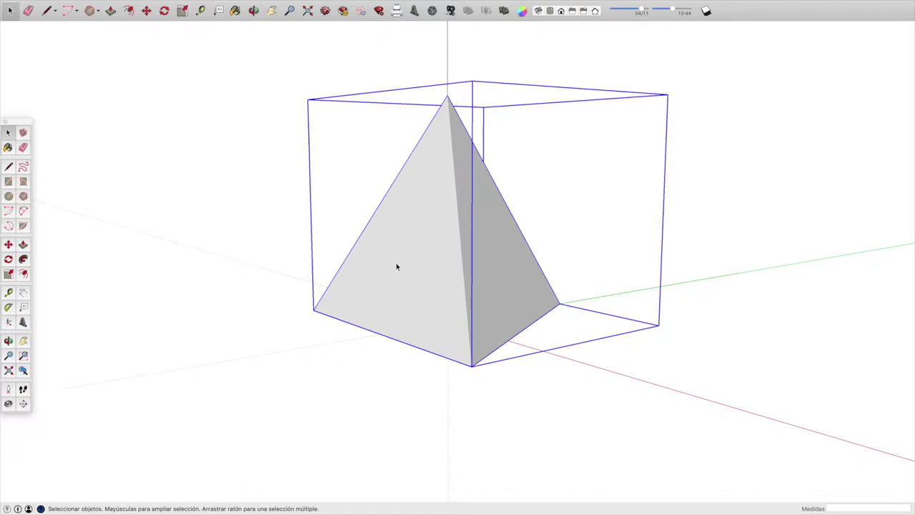
Copy the pyramid group so the copy sits at the original's right base corner, about 346 mm over.
scroll(397, 267, down, 3)
click(272, 11)
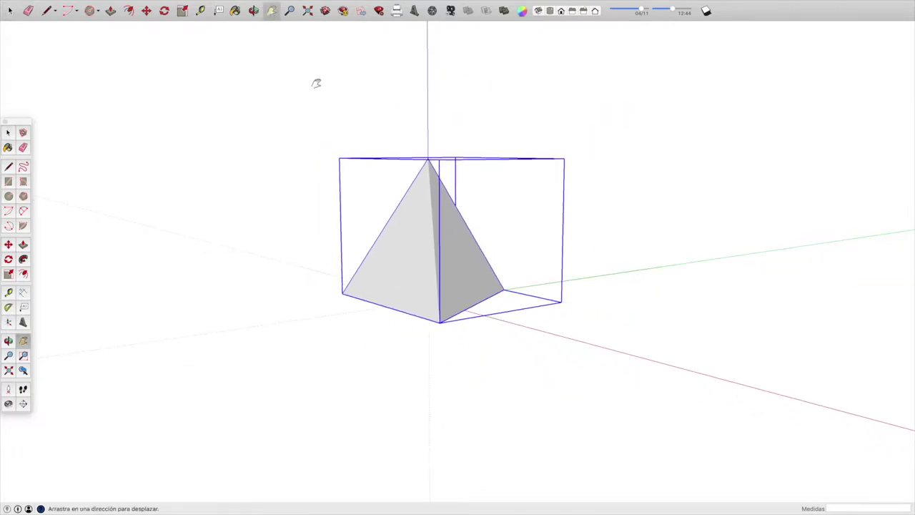
drag(424, 224, 317, 241)
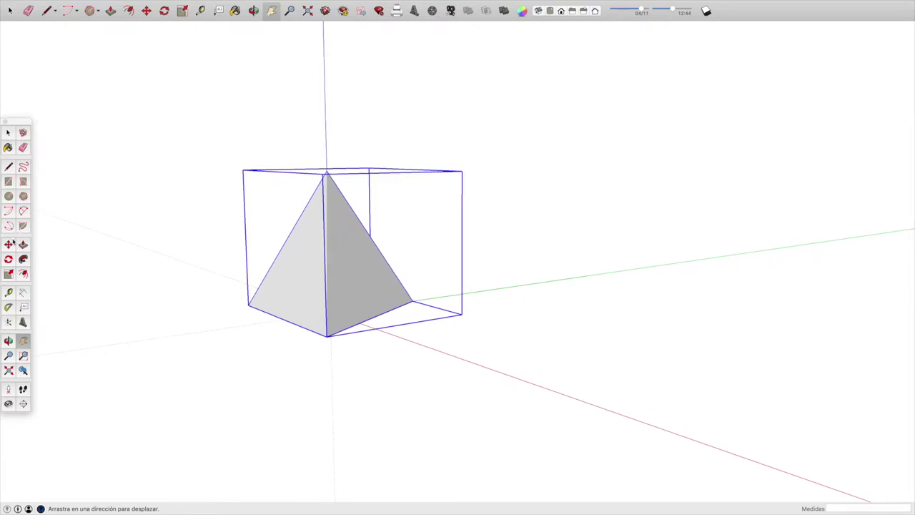
click(8, 244)
mouse_move(248, 304)
click(248, 304)
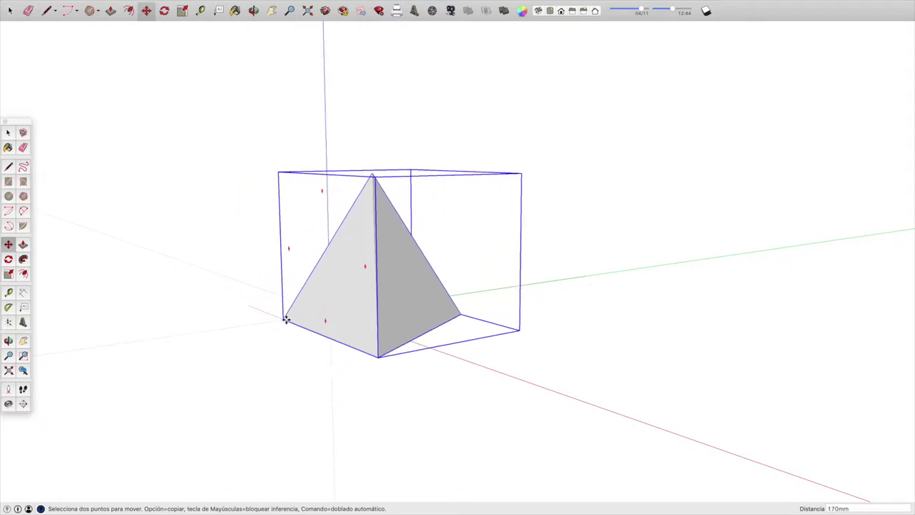
click(248, 305)
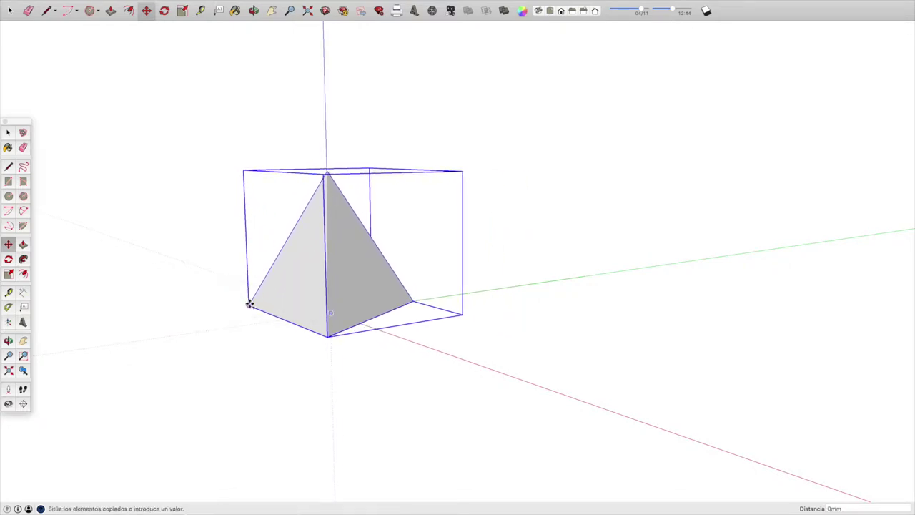
alt+click(248, 304)
click(324, 335)
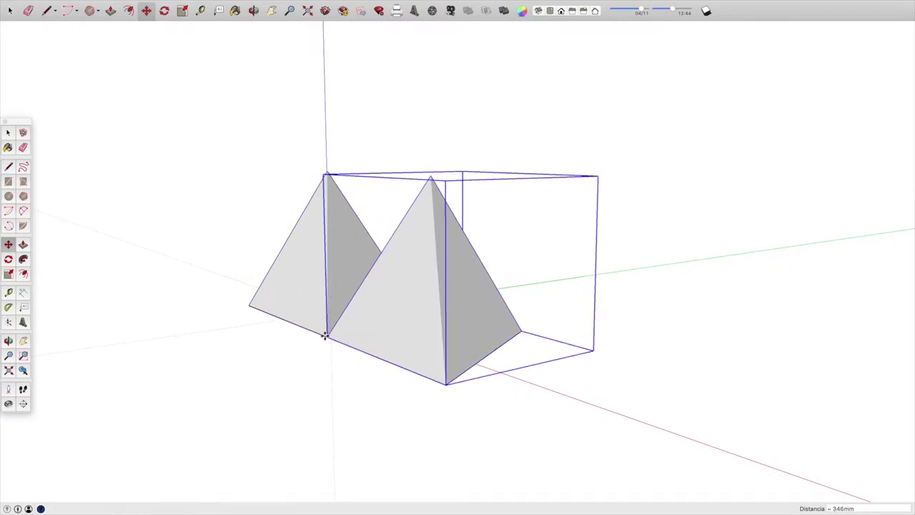
click(254, 11)
Copy the pyramid to the back base corner and again onto the top of the base pair.
drag(253, 181, 359, 239)
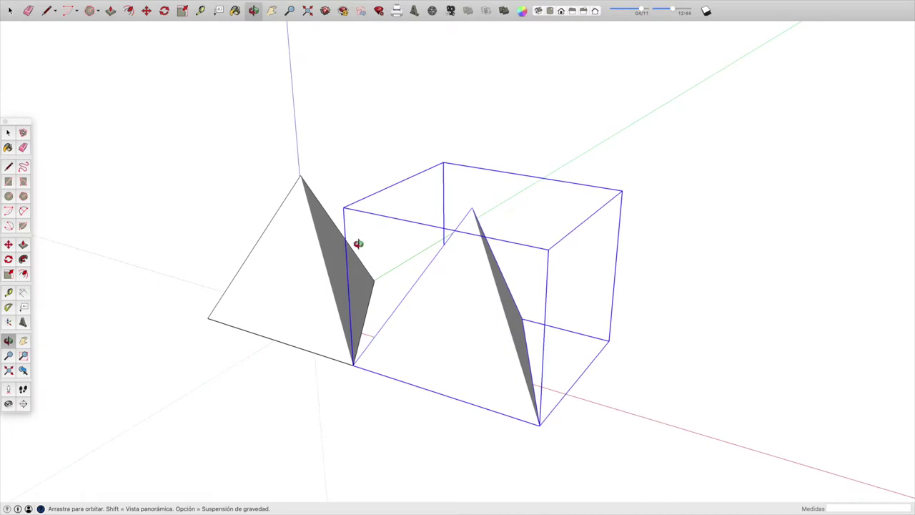
click(9, 244)
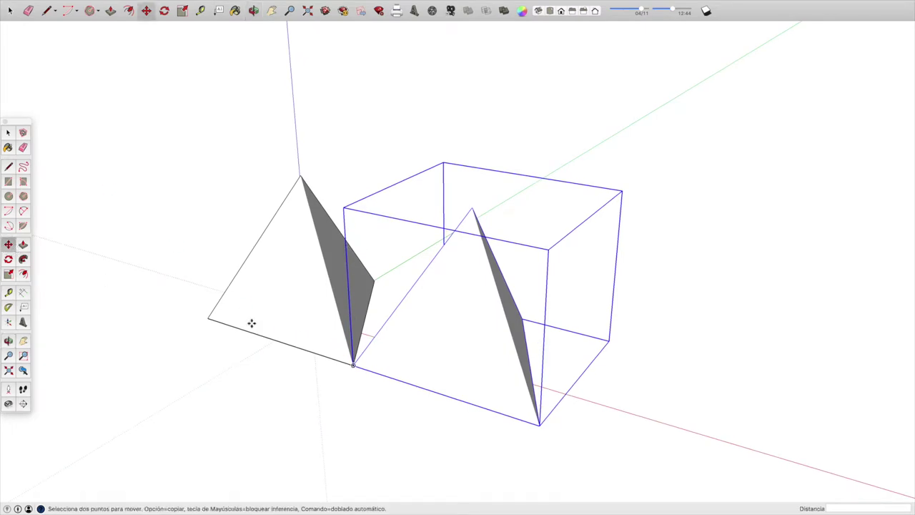
click(352, 363)
key(alt)
click(372, 281)
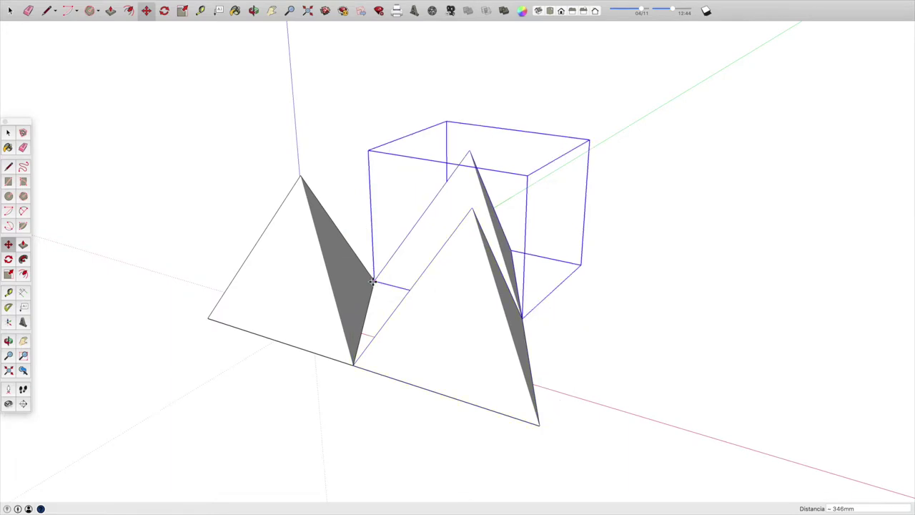
click(375, 280)
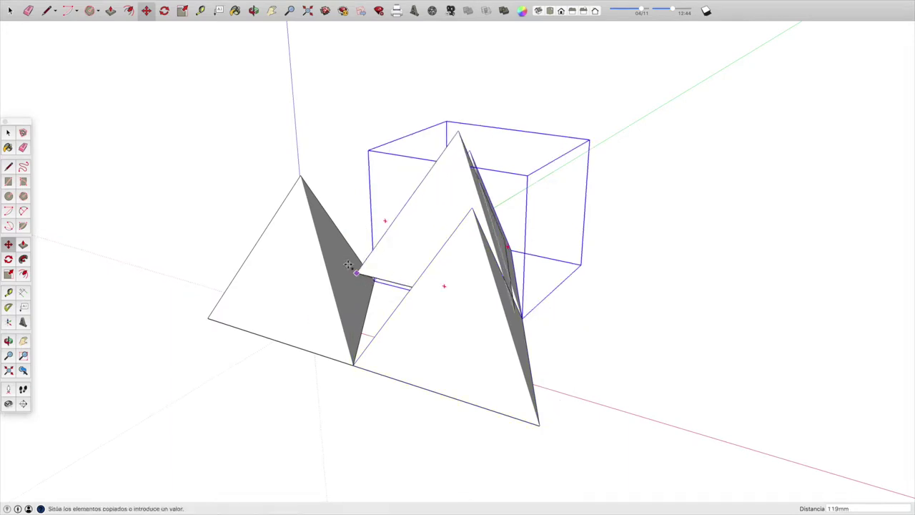
click(301, 176)
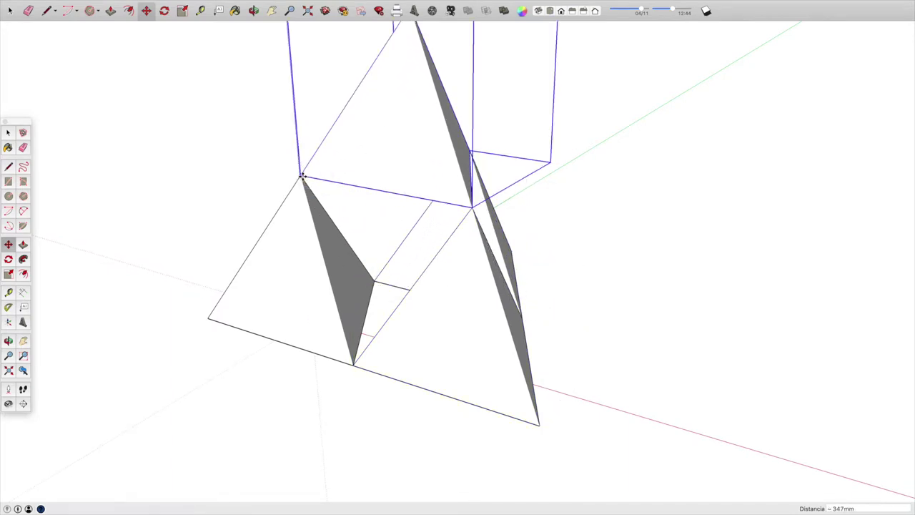
Reframe the view around the four stacked pyramids and box-select them all.
scroll(190, 85, down, 2)
click(273, 10)
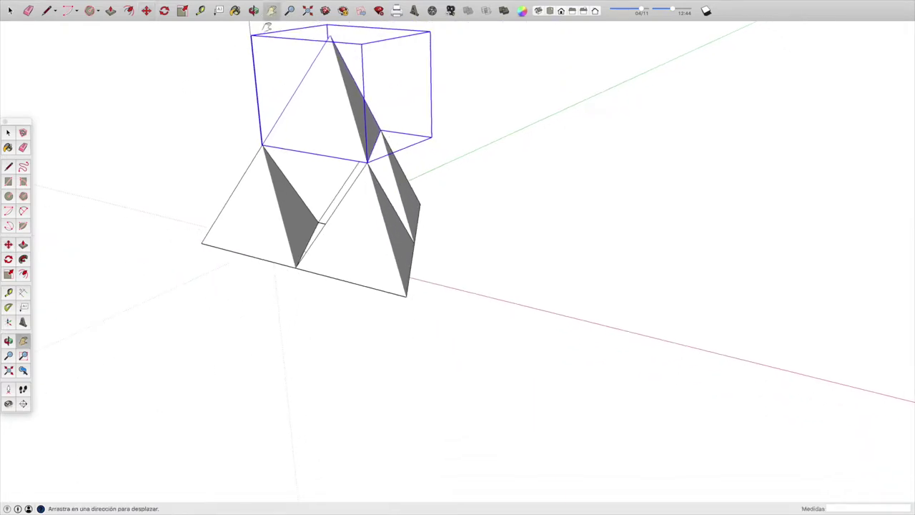
drag(232, 93, 231, 163)
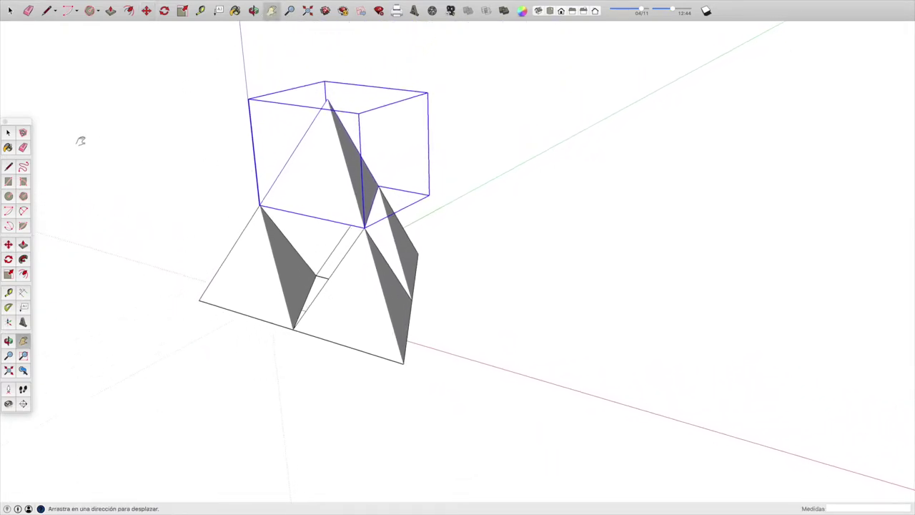
click(7, 133)
drag(100, 63, 530, 423)
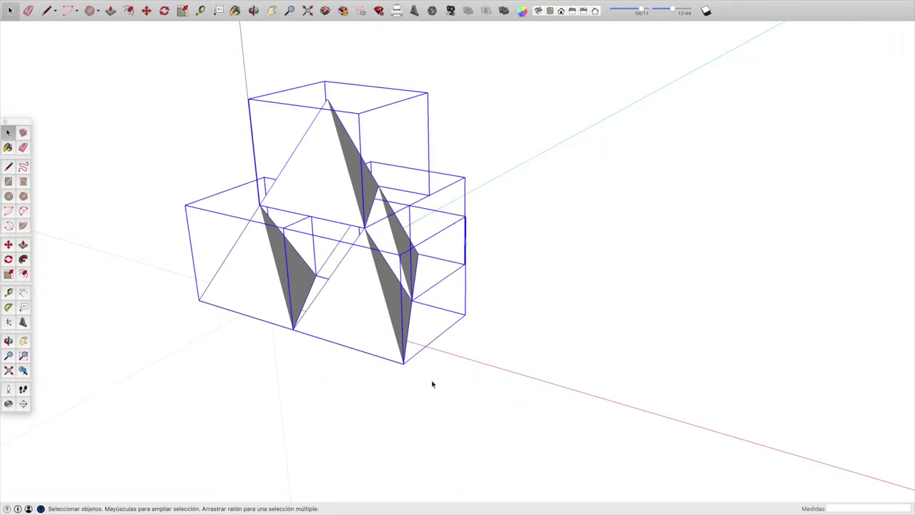
Group the four pyramids with Crear grupo and copy the group beside the original along the base.
right_click(263, 289)
click(290, 369)
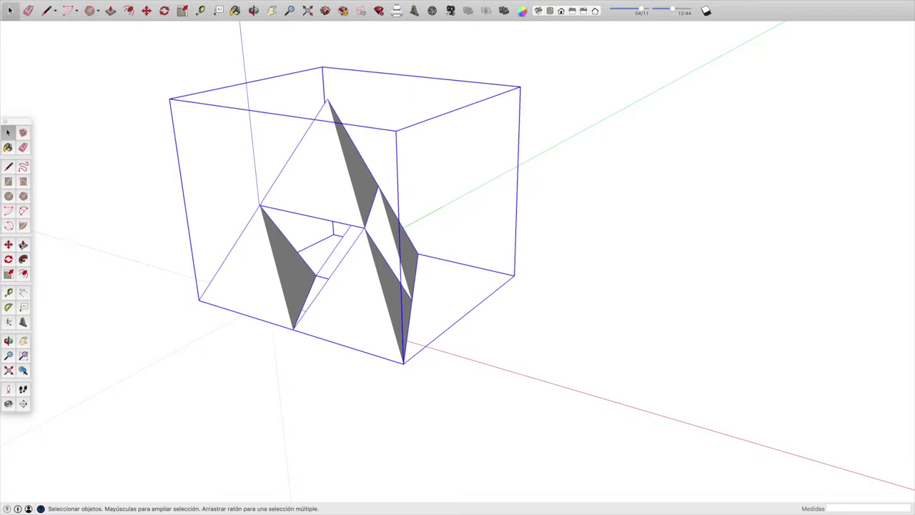
click(9, 245)
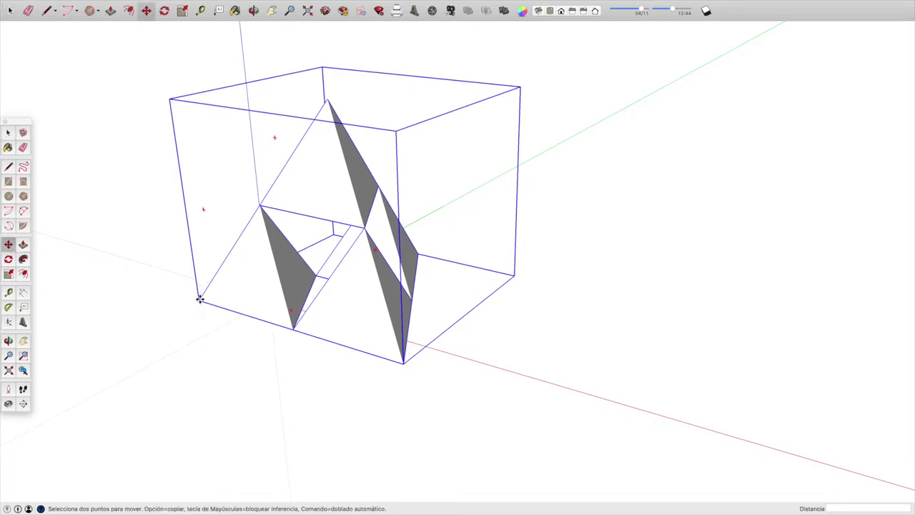
click(199, 298)
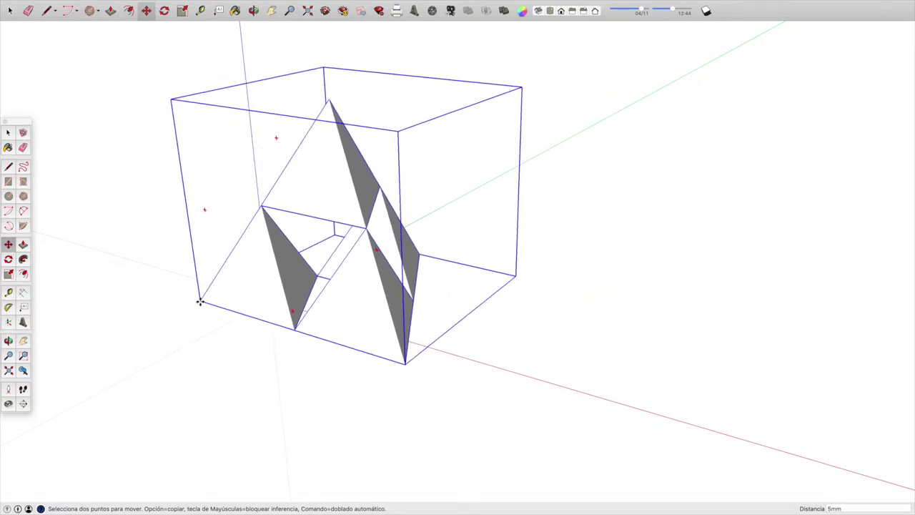
click(199, 300)
click(199, 300)
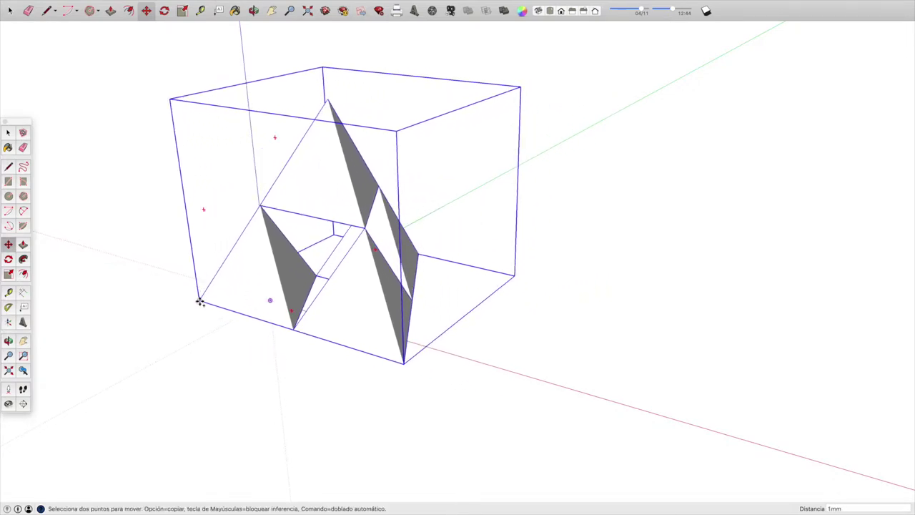
click(199, 300)
key(alt)
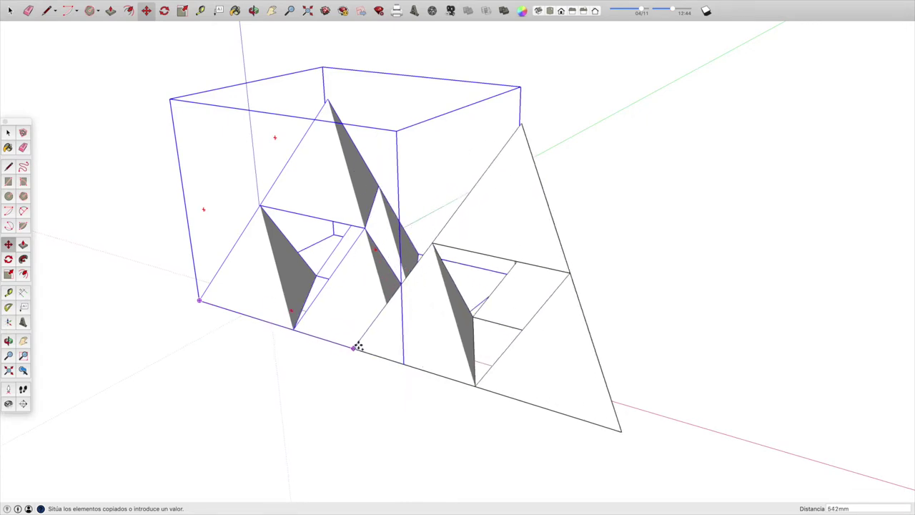
click(404, 363)
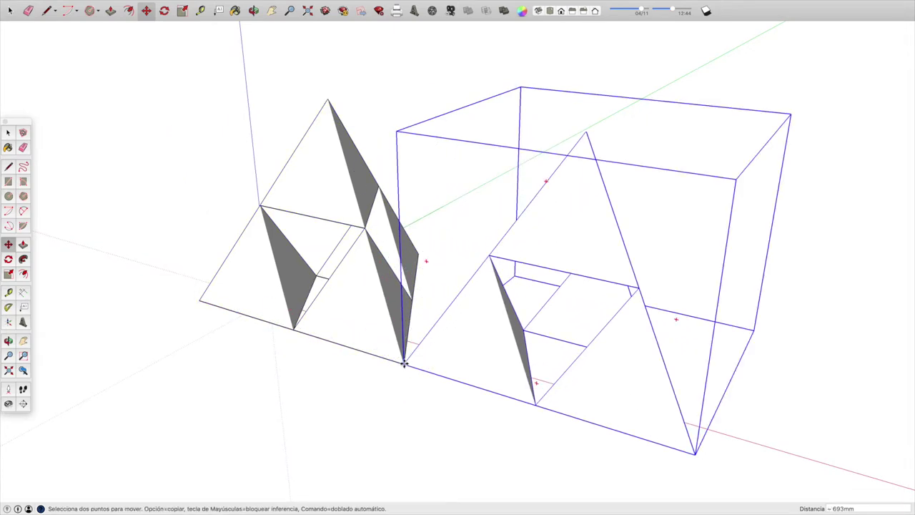
Copy the tetrahedron group to the back of the base and onto the top, then reframe the view.
click(404, 363)
key(alt)
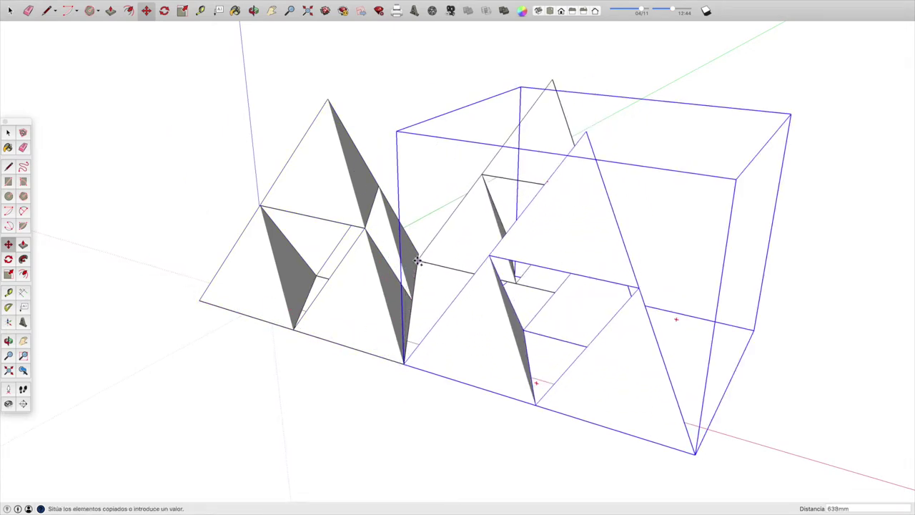
click(418, 255)
click(418, 254)
key(alt)
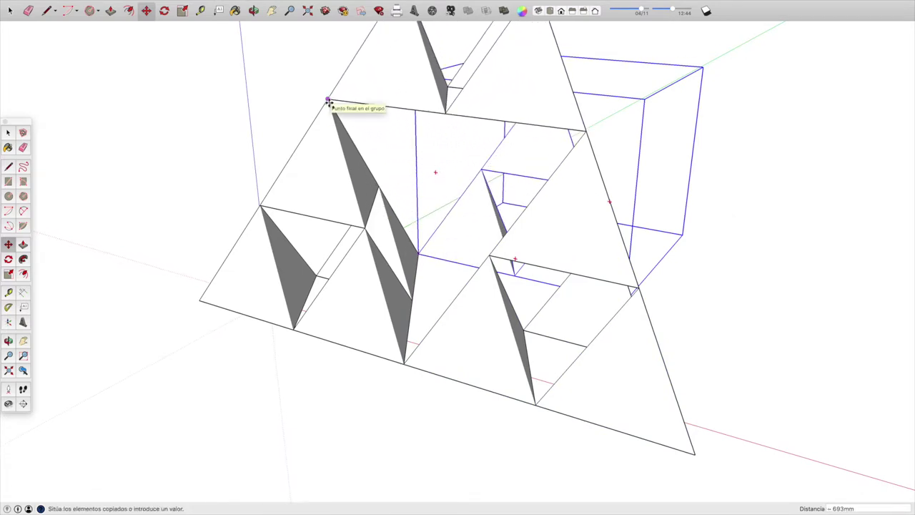
click(329, 103)
scroll(329, 103, down, 5)
scroll(287, 48, down, 3)
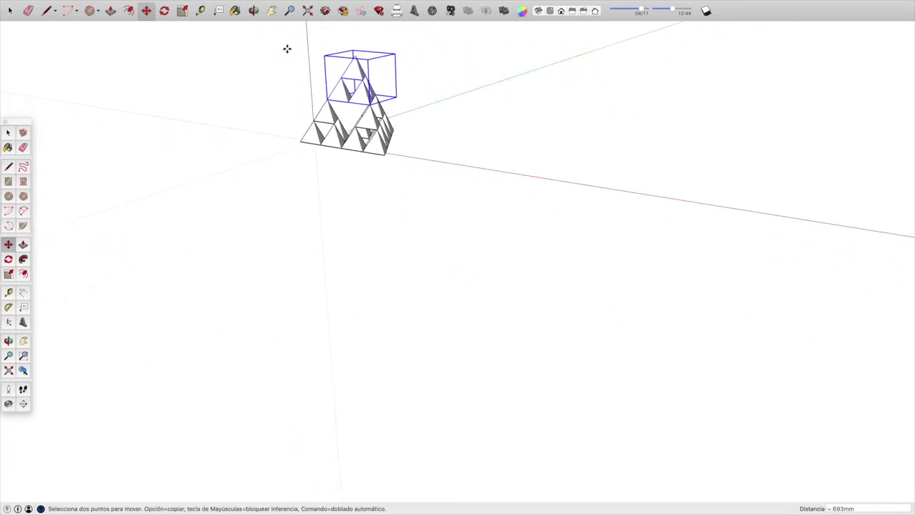
click(272, 10)
drag(281, 49, 245, 161)
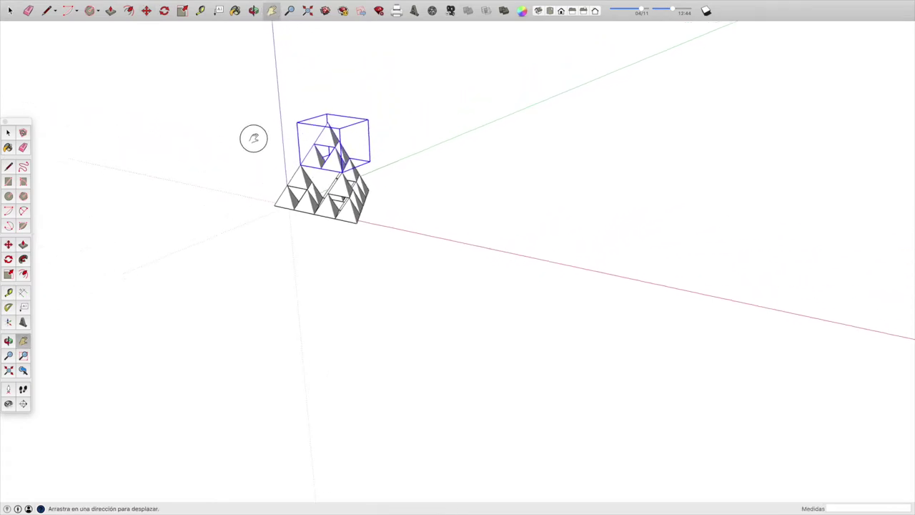
click(7, 133)
Group the whole second-level tetrahedron and copy it to the right along the red axis.
drag(229, 135, 421, 291)
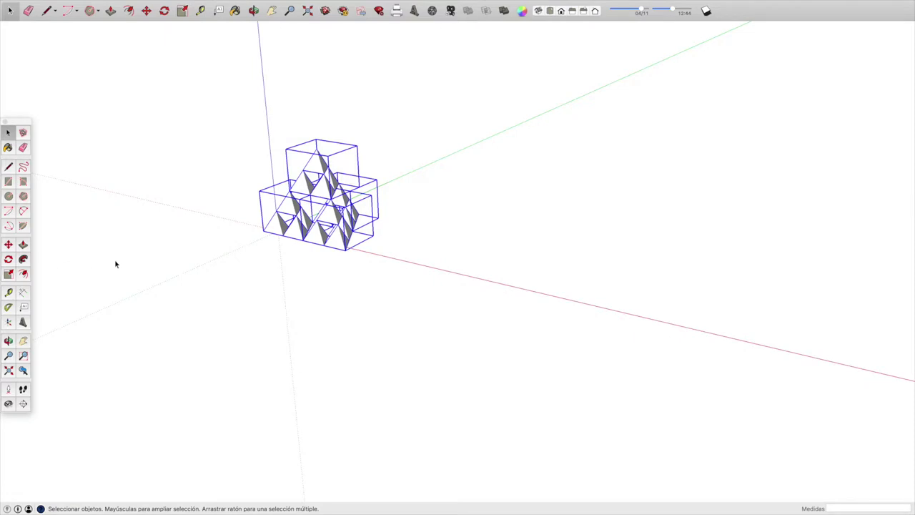
right_click(287, 209)
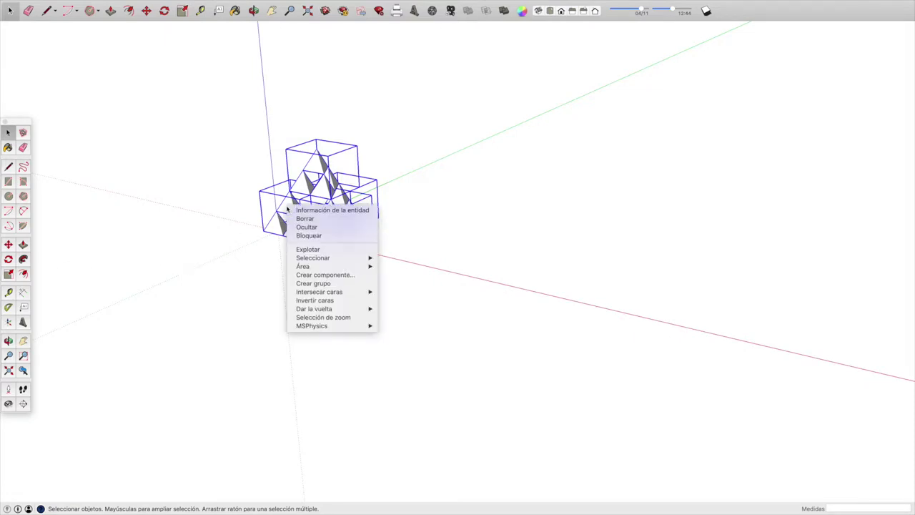
click(306, 284)
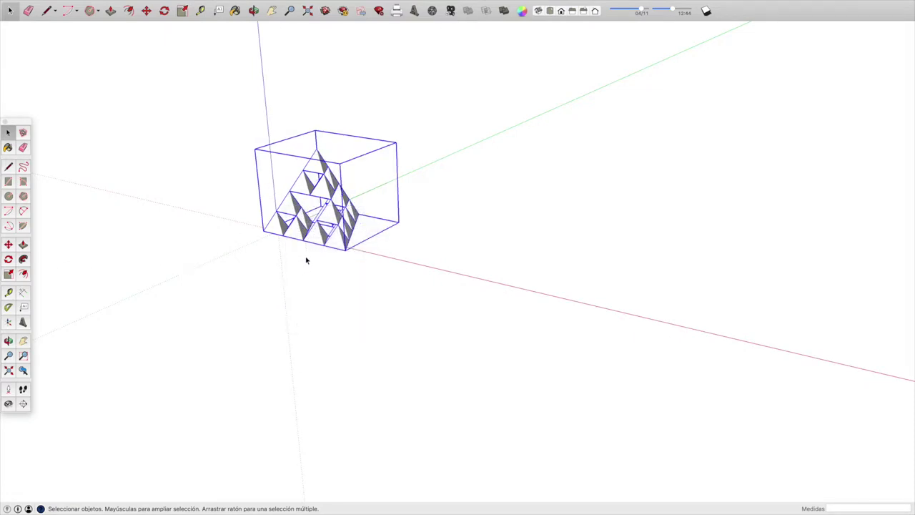
click(11, 244)
click(262, 230)
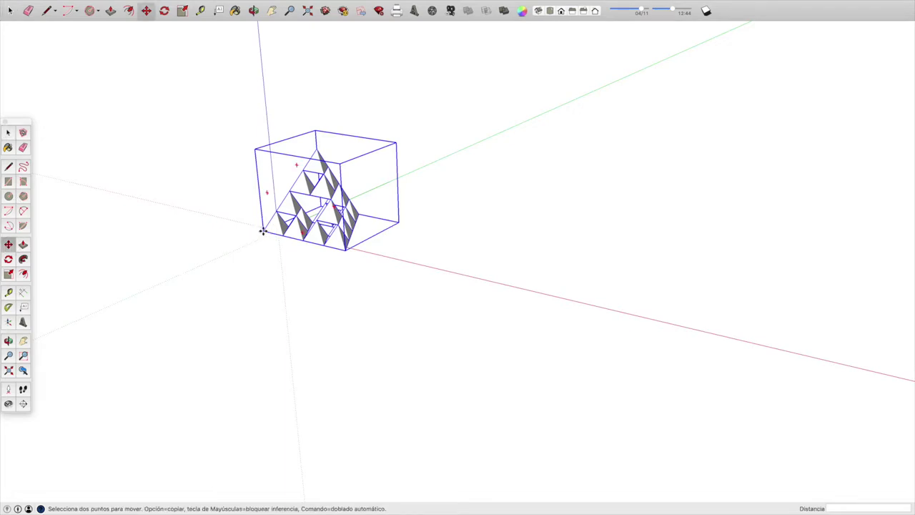
click(263, 228)
click(263, 227)
key(alt)
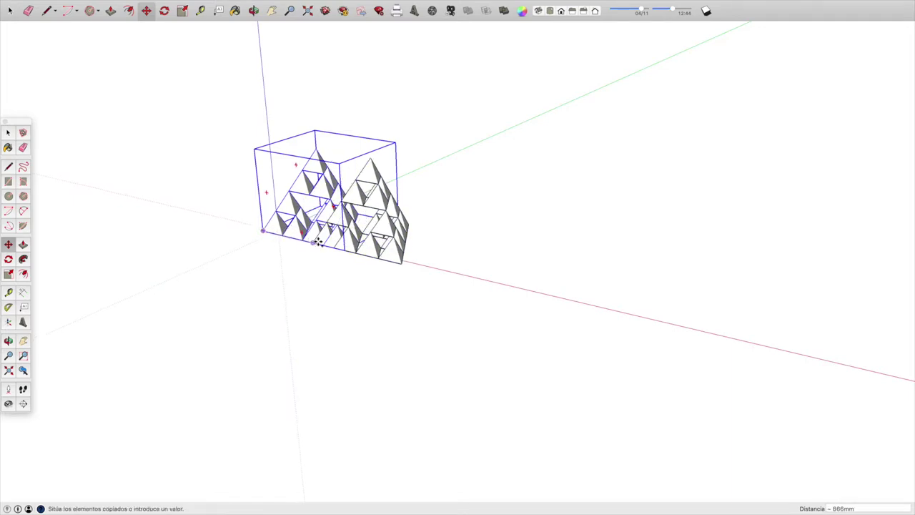
click(346, 248)
Copy the second-level tetrahedron behind the base and onto the top to complete the third level.
scroll(346, 248, up, 2)
click(346, 248)
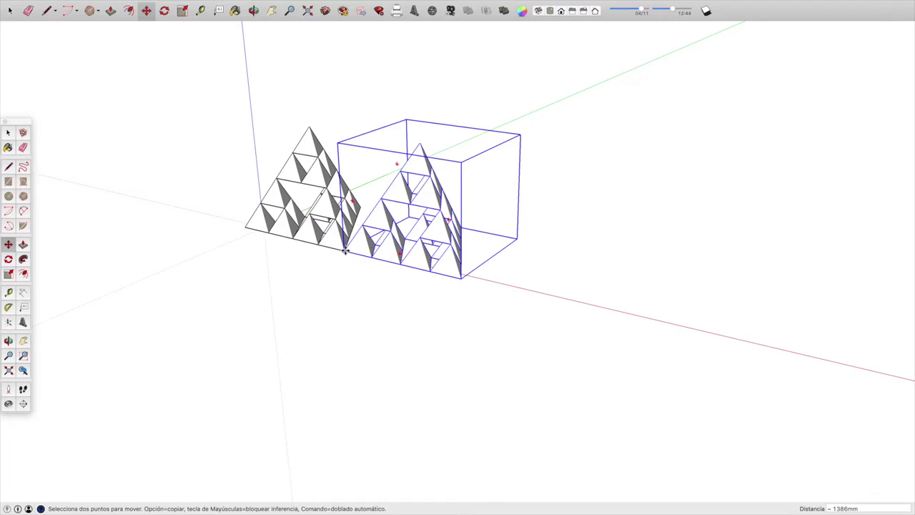
key(alt)
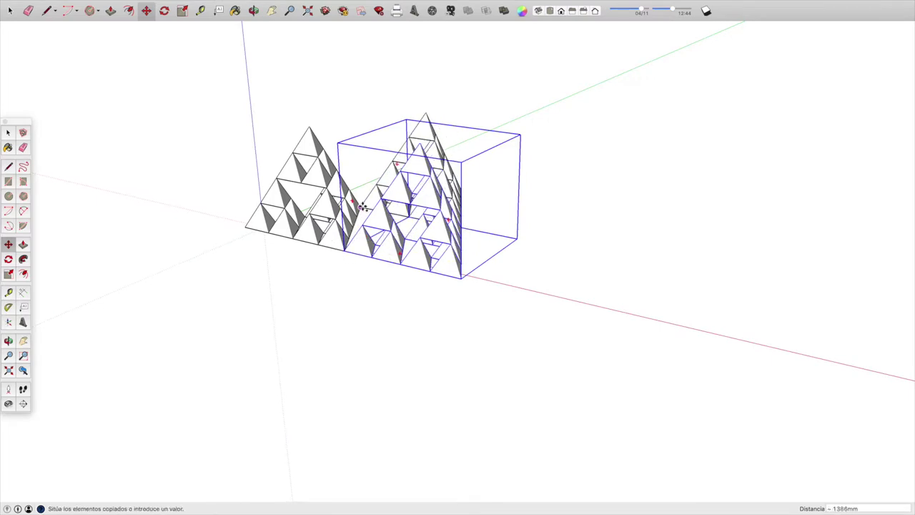
click(362, 207)
click(361, 207)
key(alt)
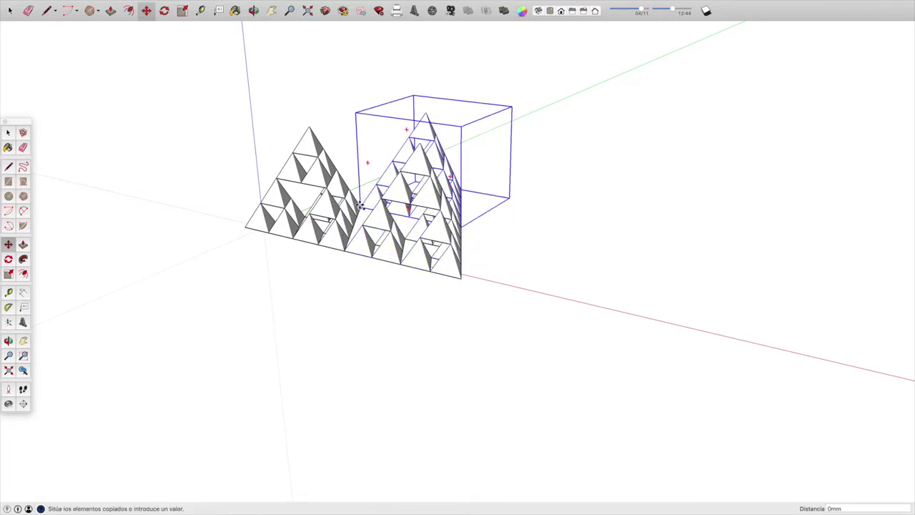
click(310, 129)
click(9, 134)
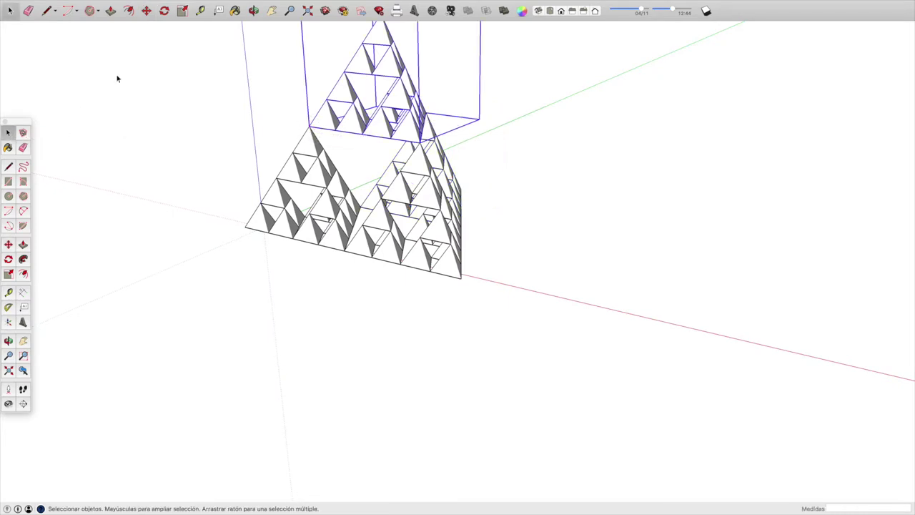
Frame the model, box-select all four second-level pieces, and combine them with Crear grupo.
click(271, 10)
drag(255, 58, 230, 132)
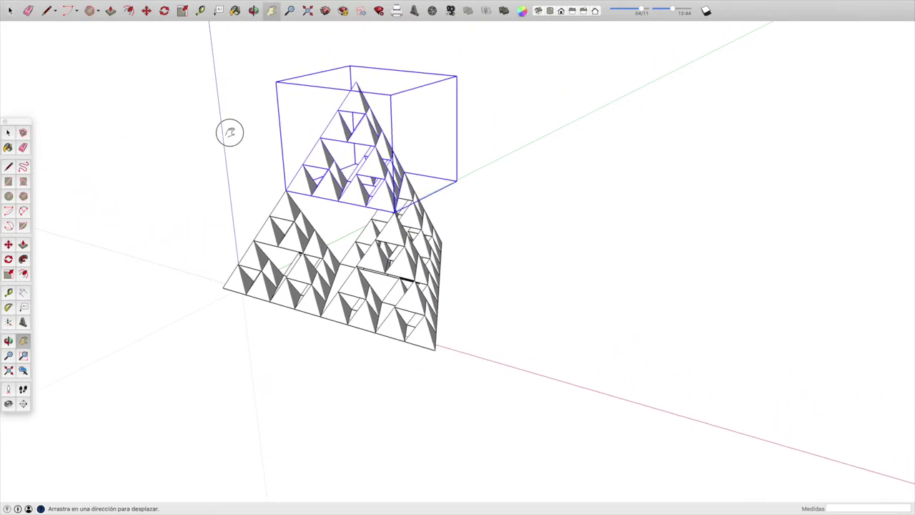
click(8, 134)
mouse_move(116, 69)
mouse_down()
mouse_move(251, 194)
mouse_move(564, 424)
mouse_up()
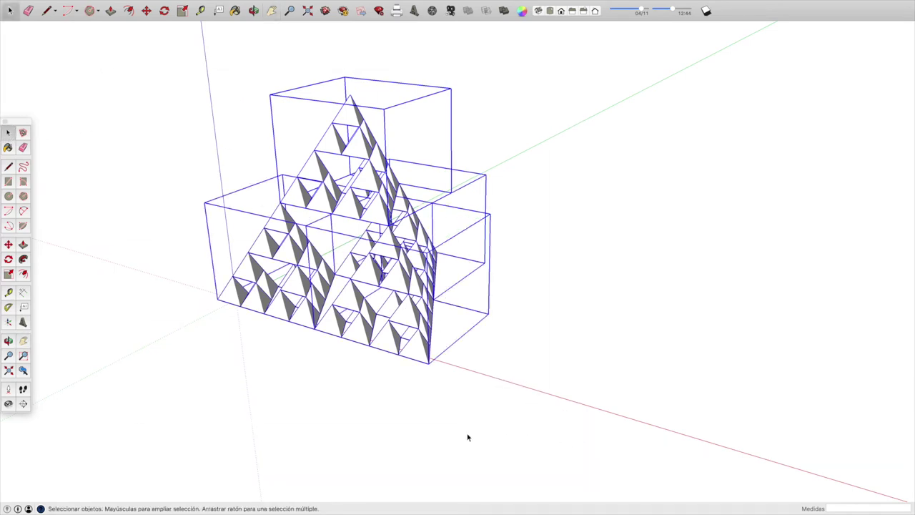
right_click(289, 289)
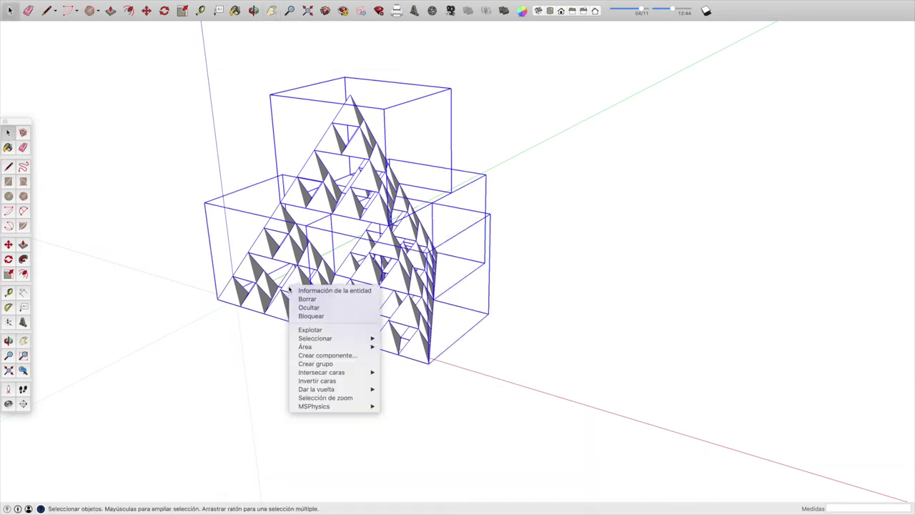
click(315, 364)
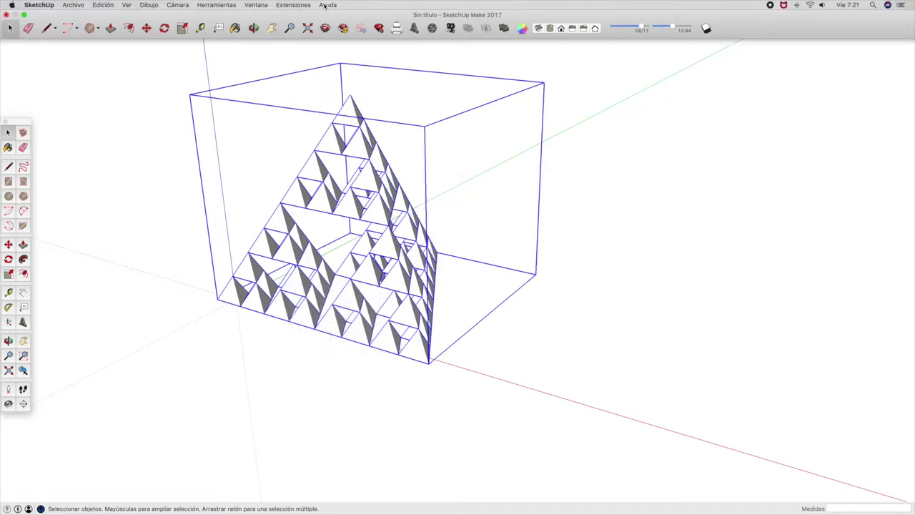
Open the Estilos panel and apply the Garabato en masonita preset style.
click(256, 5)
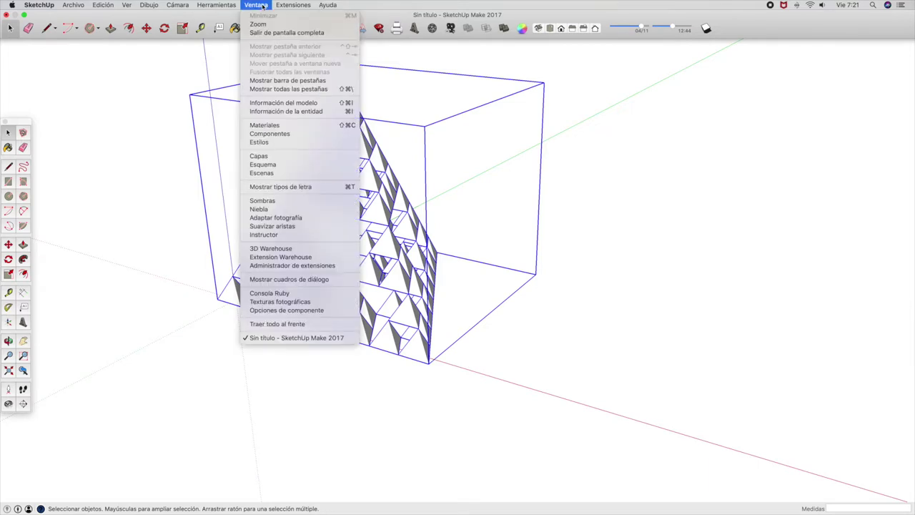
click(263, 142)
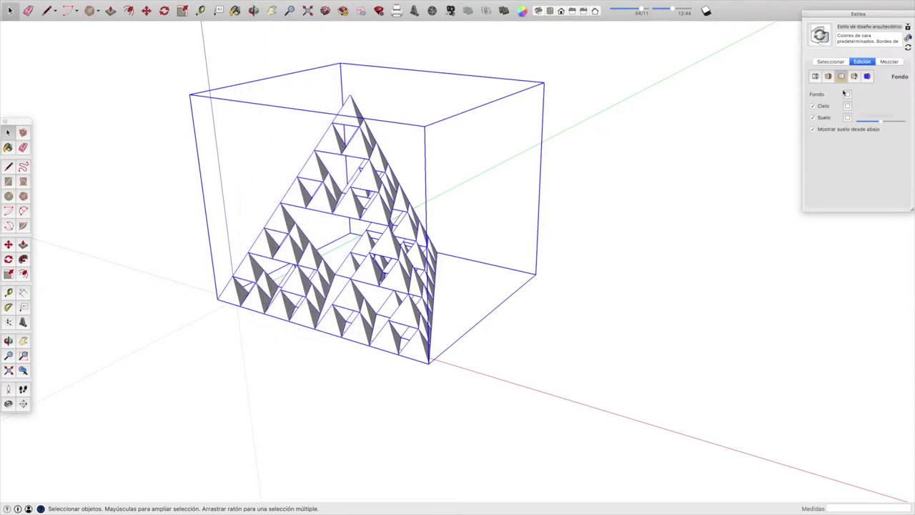
click(842, 63)
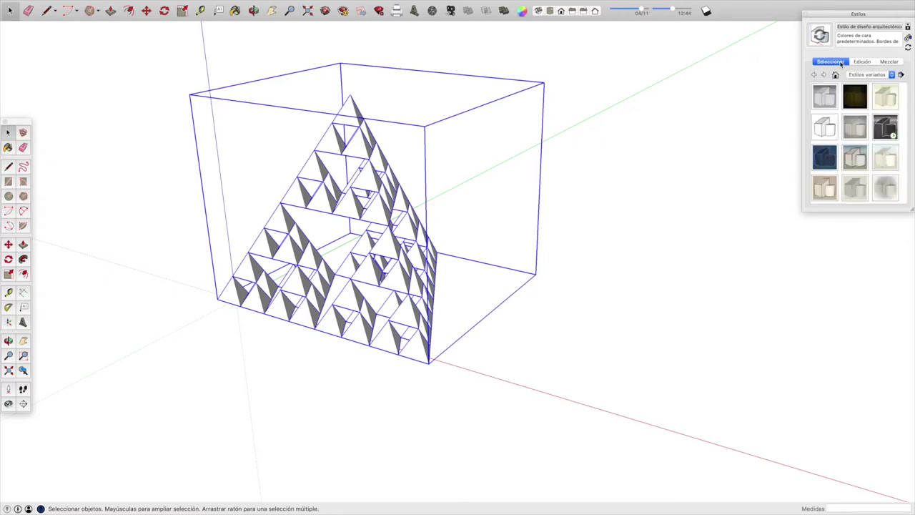
click(825, 188)
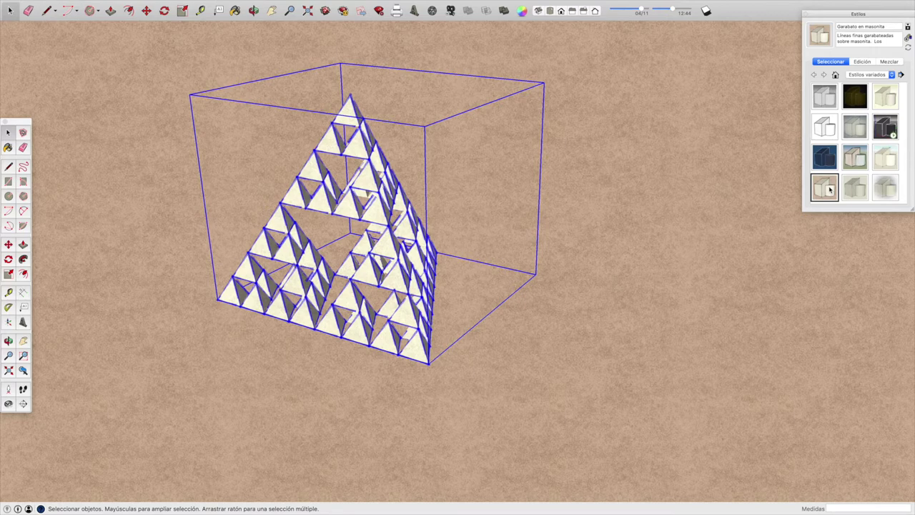
In the style's Fondo settings, turn on Suelo and make the ground white.
click(863, 63)
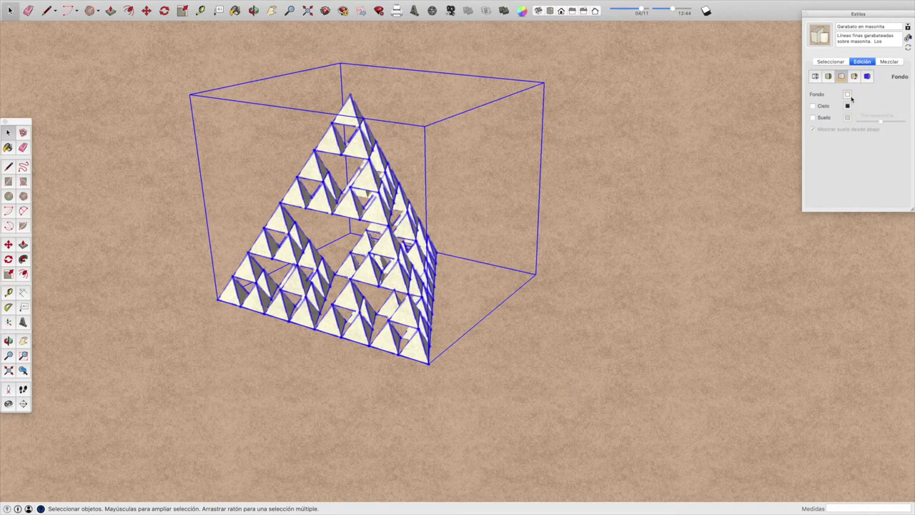
click(813, 117)
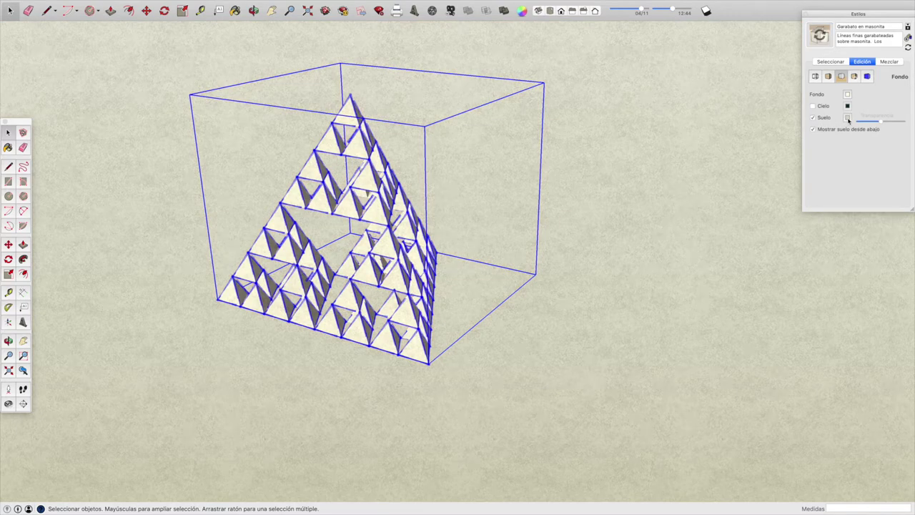
click(848, 118)
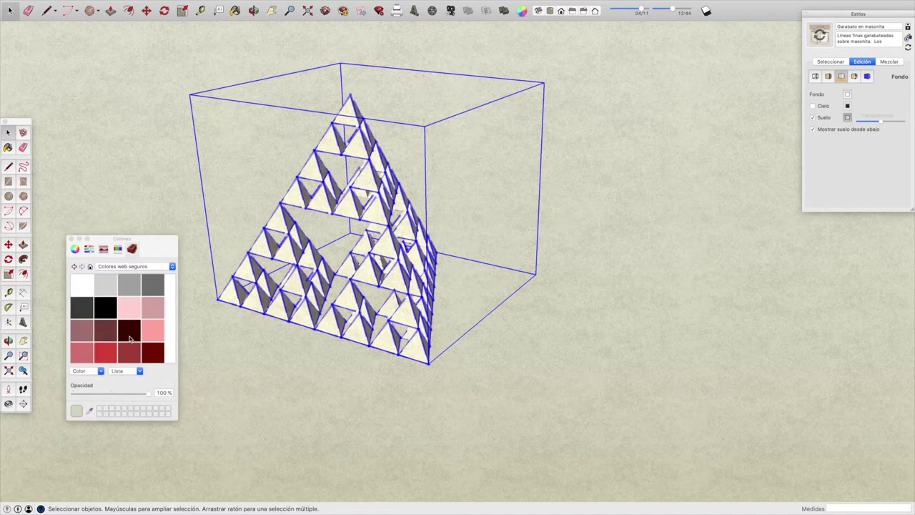
click(83, 286)
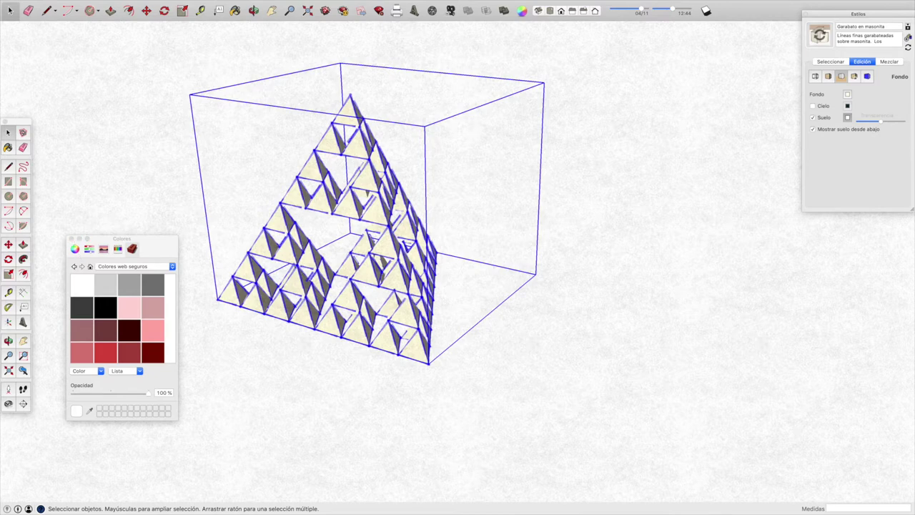
Set the style's sky colour to white and the front face colour to pink.
click(849, 105)
click(81, 286)
click(827, 77)
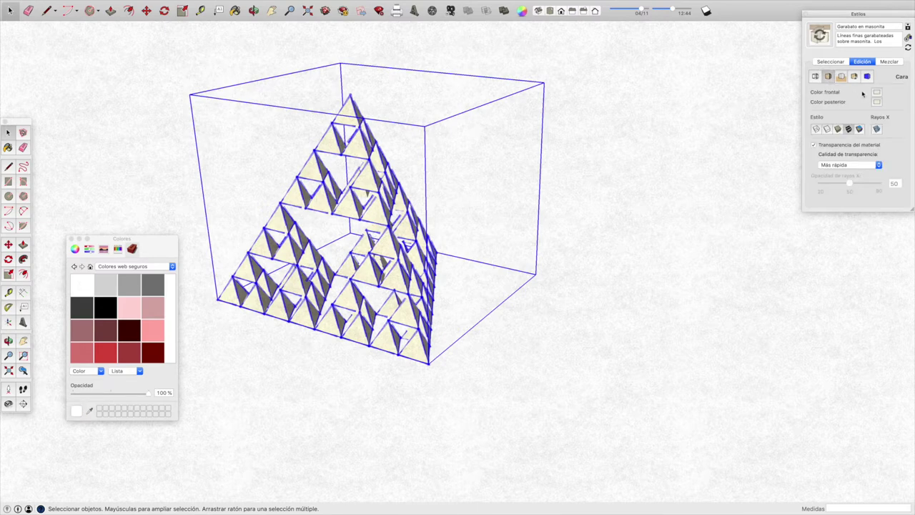
click(877, 93)
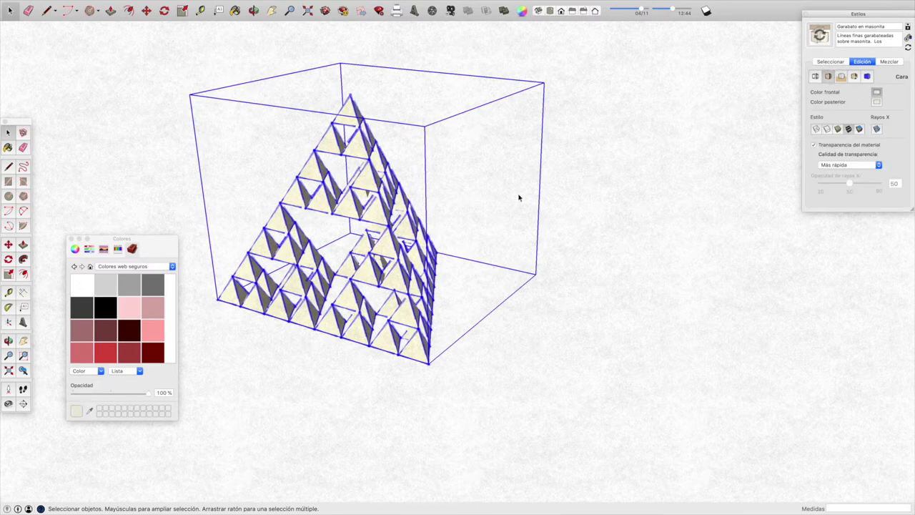
click(154, 331)
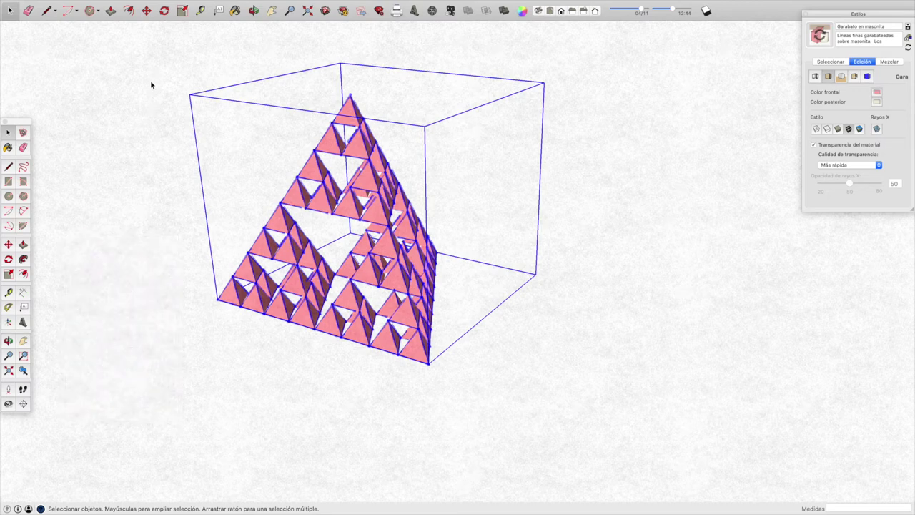
click(128, 5)
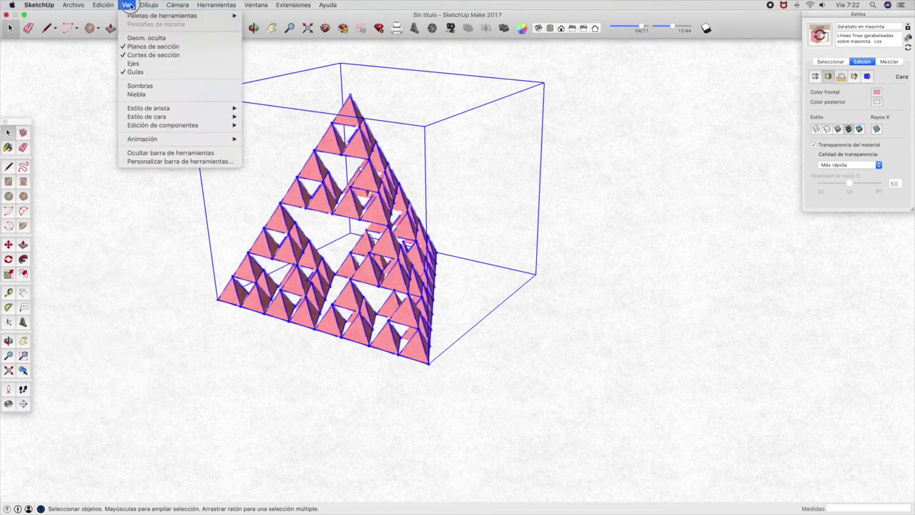
mouse_move(149, 108)
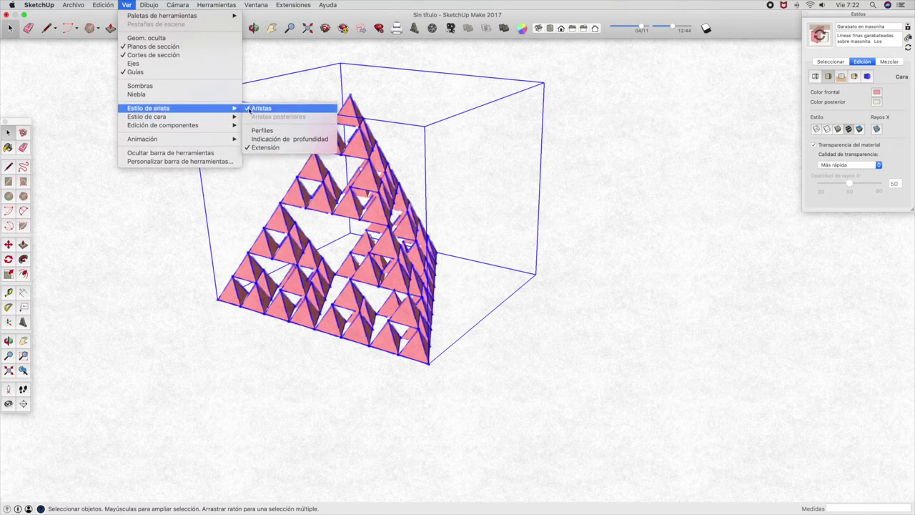
Hide all edges, deselect the pyramid, then orbit around it and zoom extents to frame it.
click(246, 110)
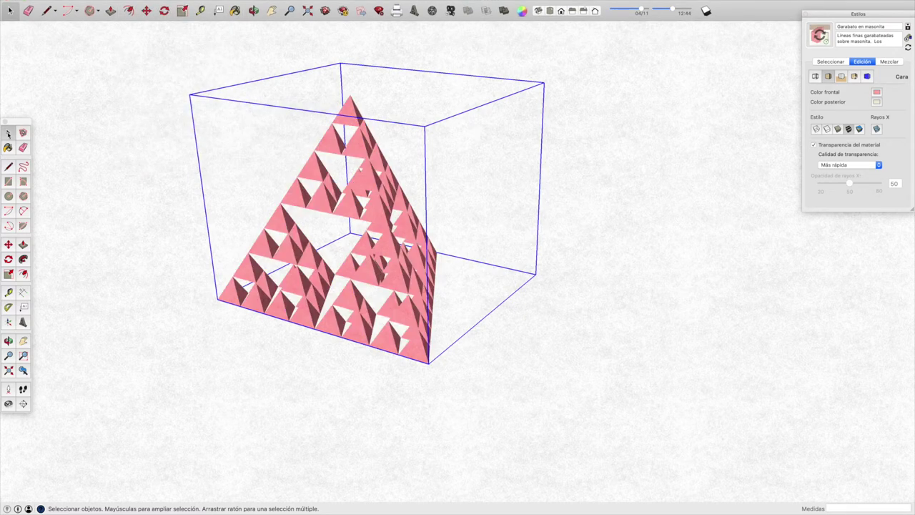
click(81, 130)
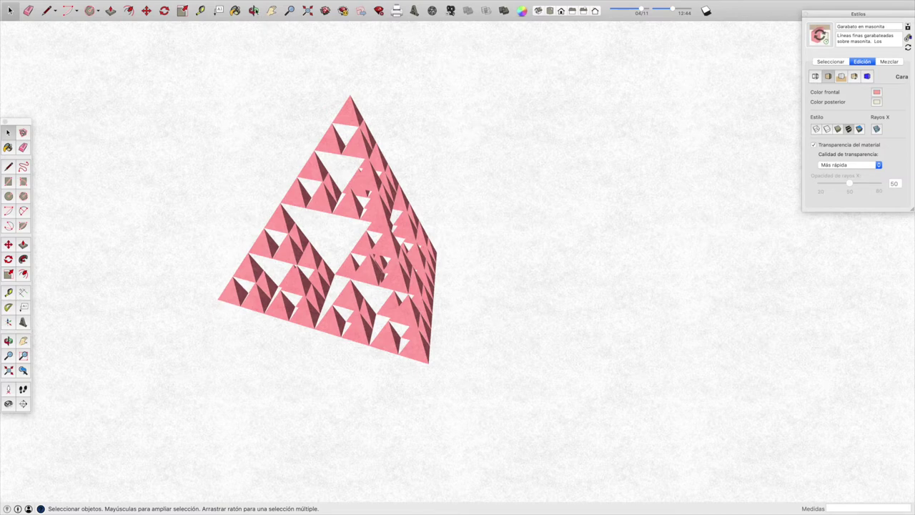
key(o)
mouse_move(459, 268)
mouse_down()
mouse_move(266, 245)
mouse_move(226, 228)
mouse_up()
mouse_move(438, 251)
mouse_down()
mouse_move(343, 282)
mouse_move(275, 289)
mouse_up()
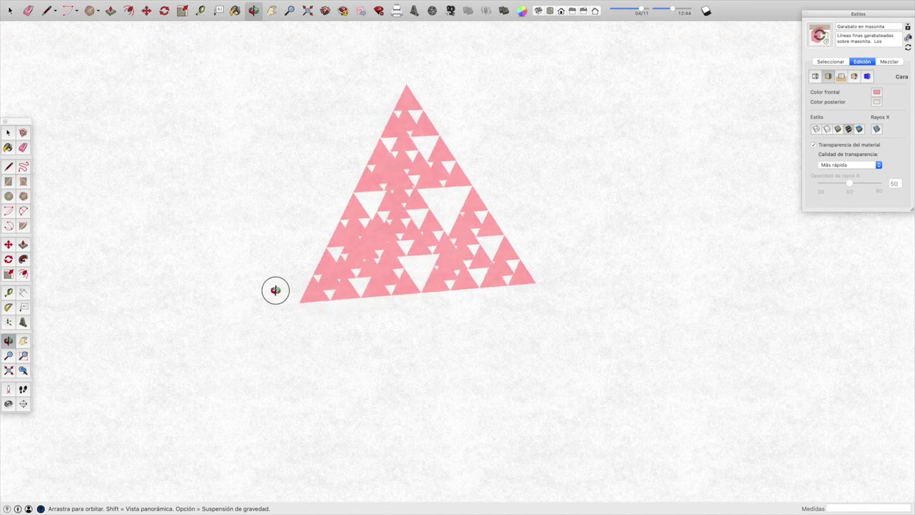
mouse_move(507, 247)
mouse_down()
mouse_move(503, 237)
mouse_move(427, 276)
mouse_move(375, 280)
mouse_up()
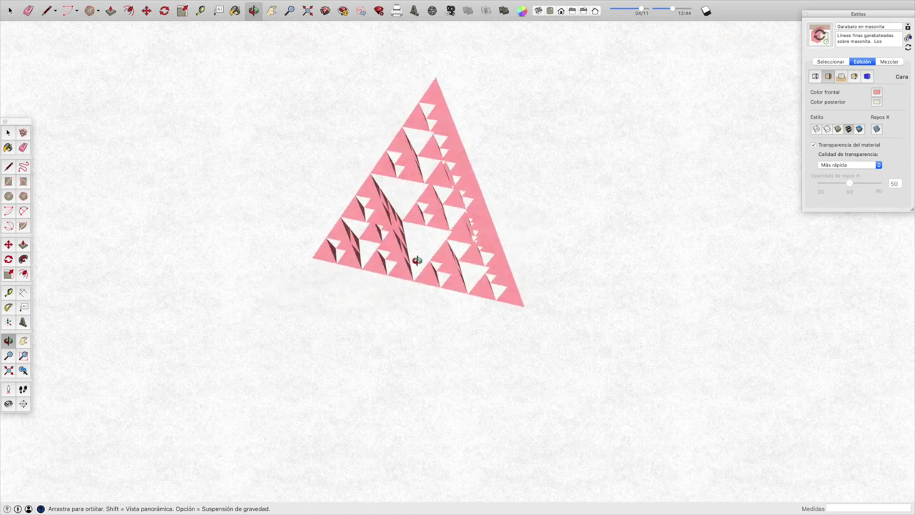
mouse_move(502, 212)
mouse_down()
mouse_move(372, 238)
mouse_move(376, 232)
mouse_up()
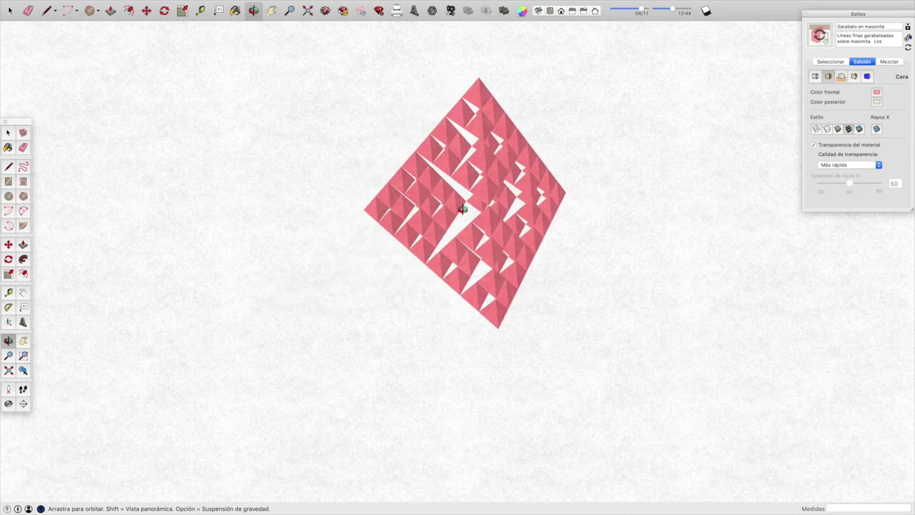
drag(542, 205, 373, 233)
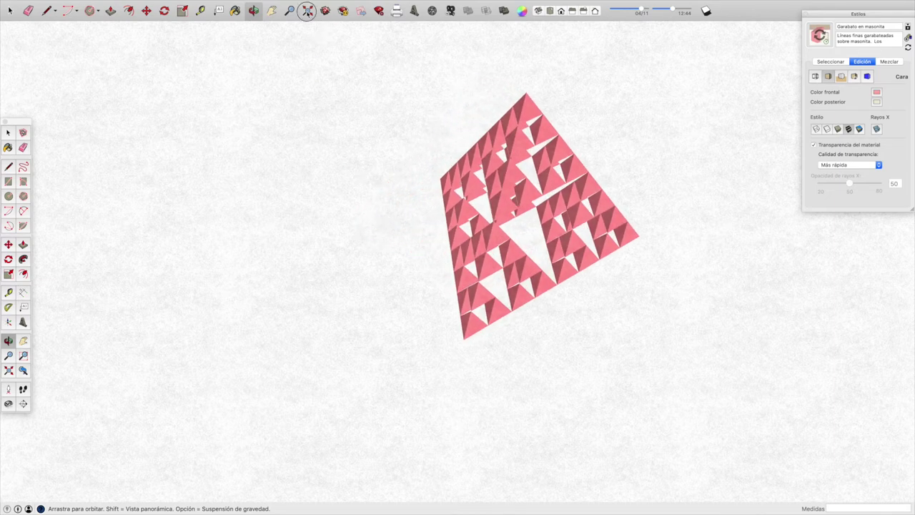
click(307, 10)
drag(316, 306, 260, 241)
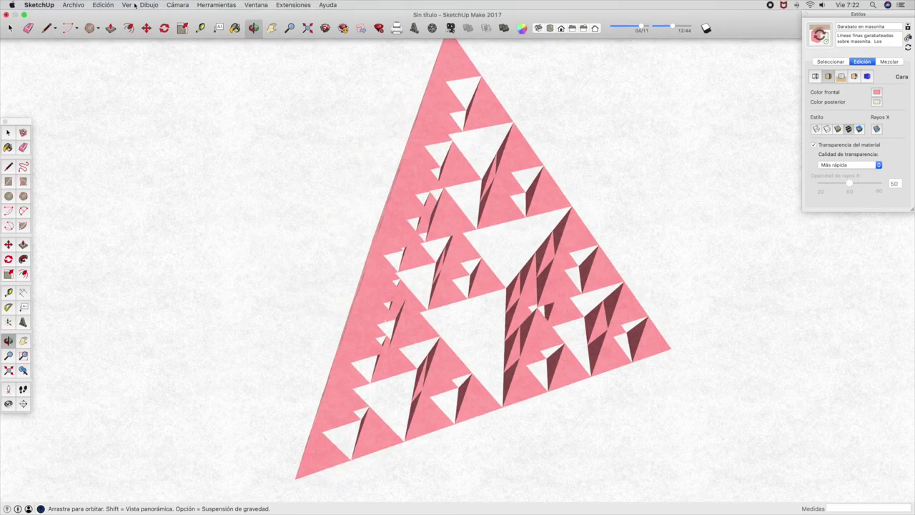
click(128, 5)
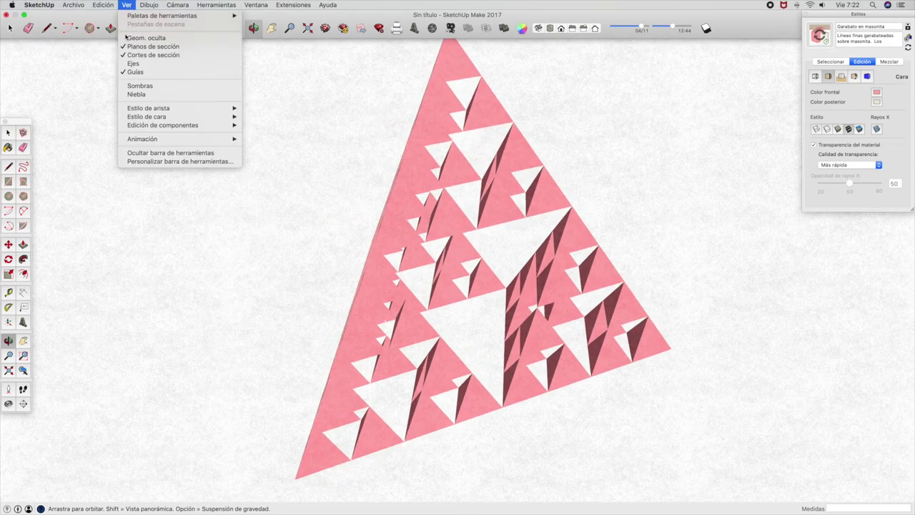
Turn on shadows and set the shadow time to 15:42 so the shadow stretches left.
click(133, 86)
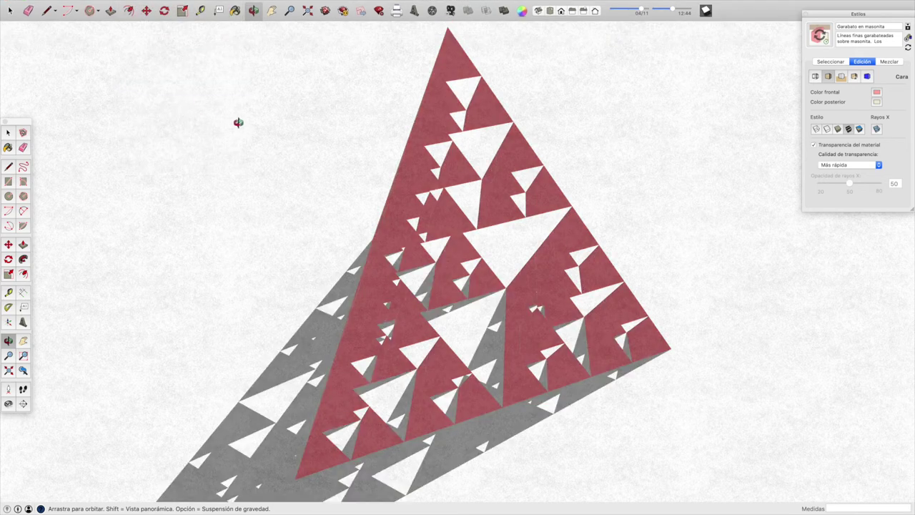
drag(238, 130, 445, 37)
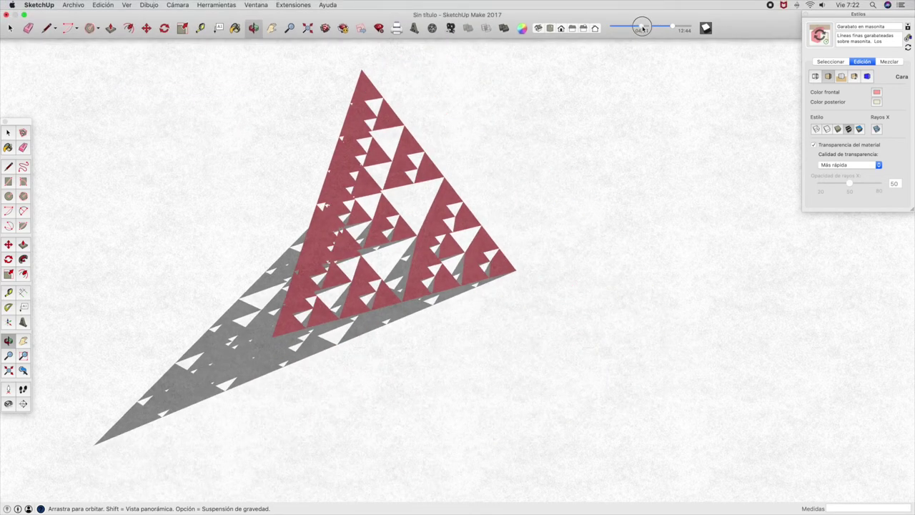
drag(641, 28, 659, 28)
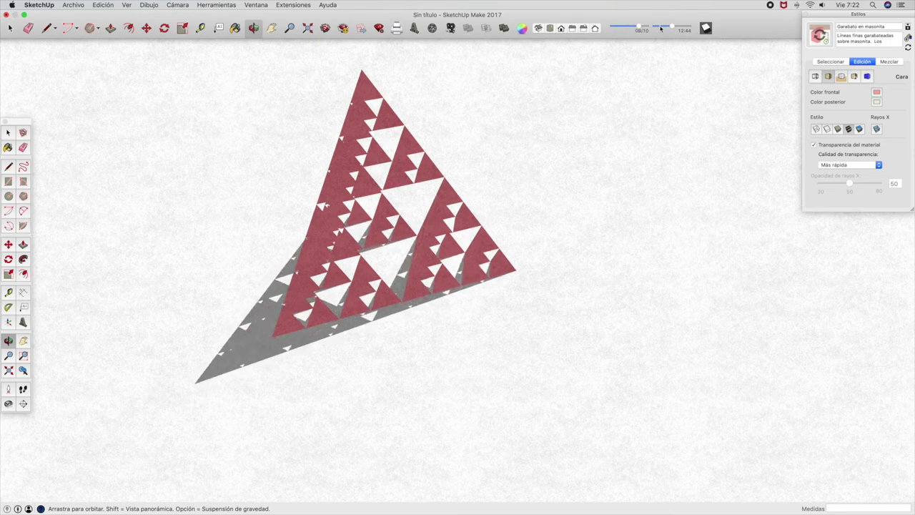
drag(673, 29, 682, 29)
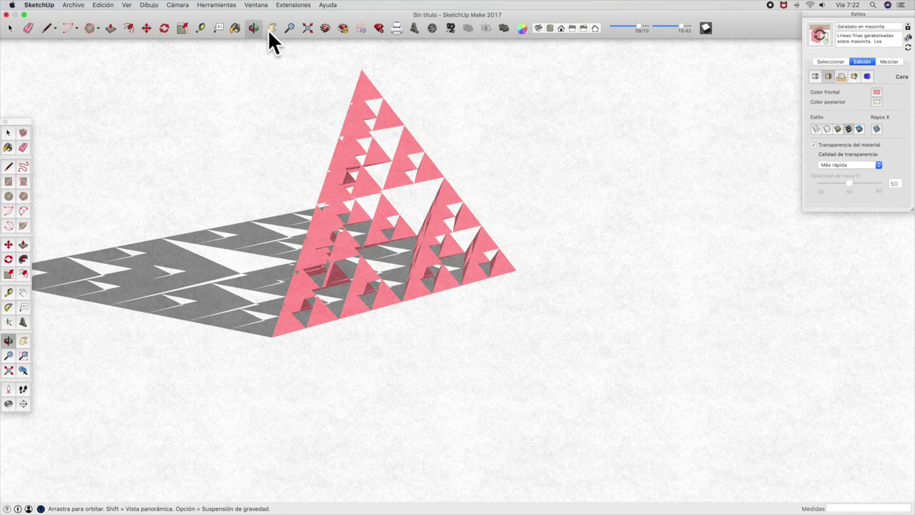
mouse_move(279, 298)
mouse_down()
mouse_move(508, 279)
mouse_move(705, 198)
mouse_move(673, 271)
mouse_up()
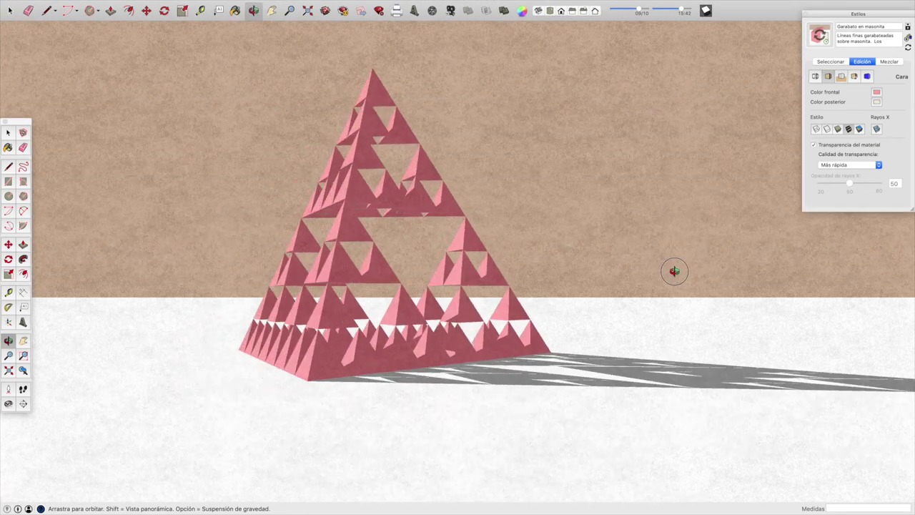
Orbit down to a near-ground view showing the pyramid, masonite backdrop and its shadow.
drag(595, 299, 524, 389)
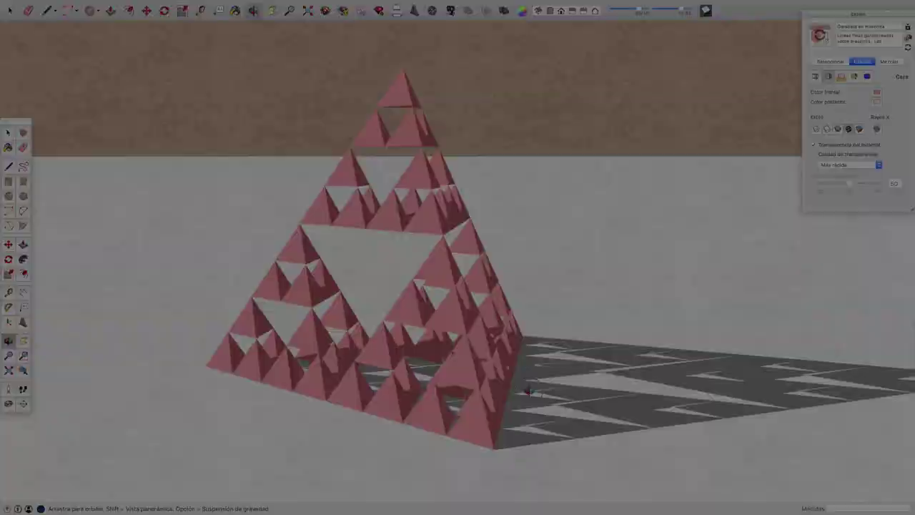